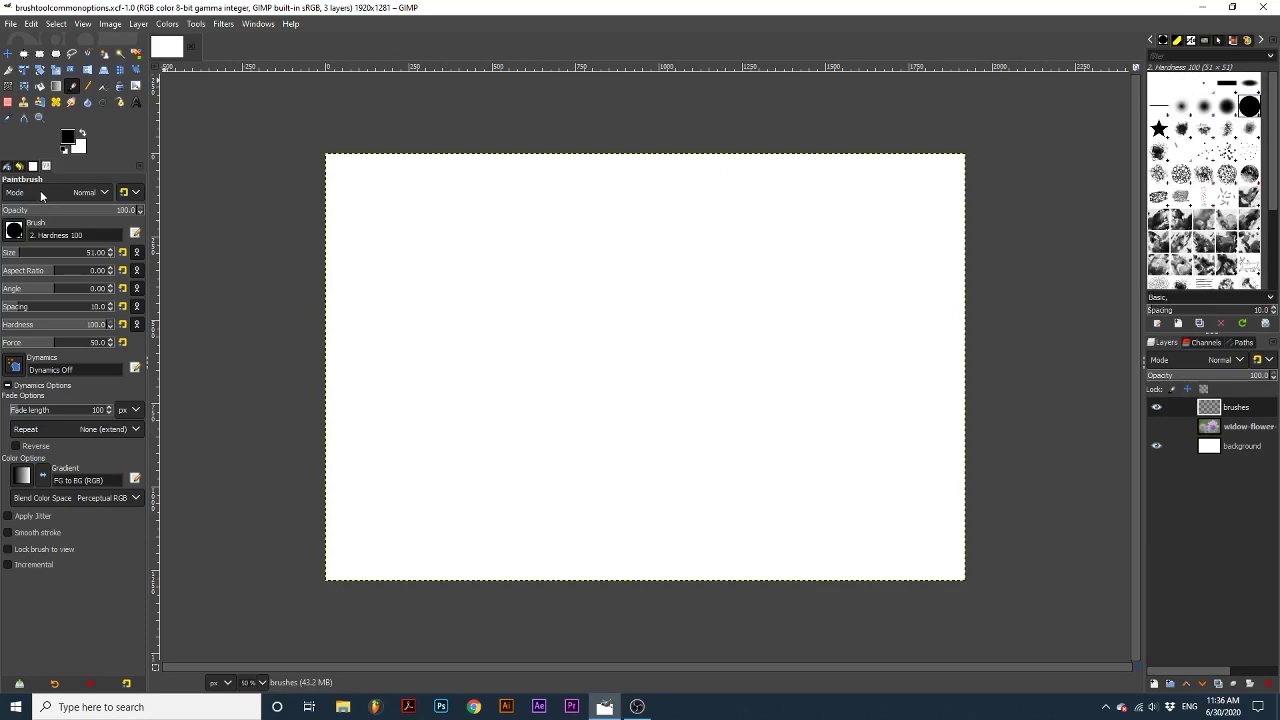
- Set the foreground colour to red
left_click(67, 137)
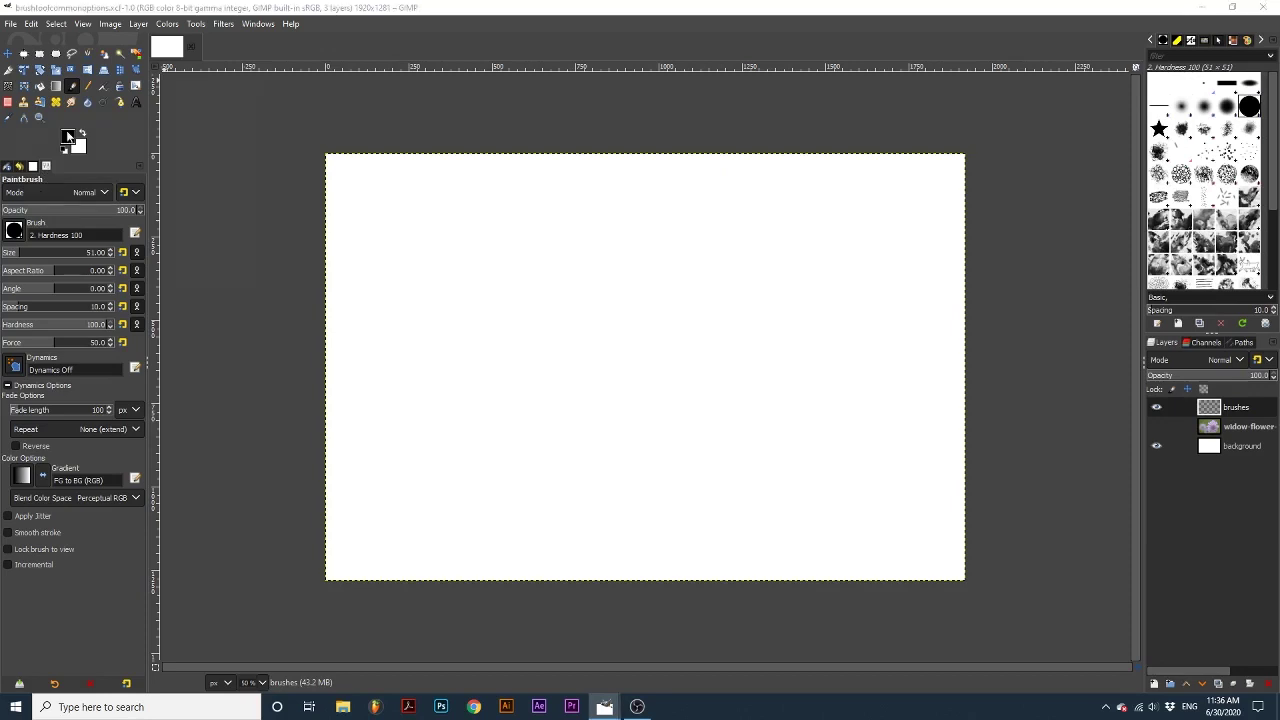
left_click(182, 238)
left_click(175, 284)
- Set the paintbrush mode to Multiply and paint a horizontal red stroke across the upper part of the white canvas
left_click(76, 193)
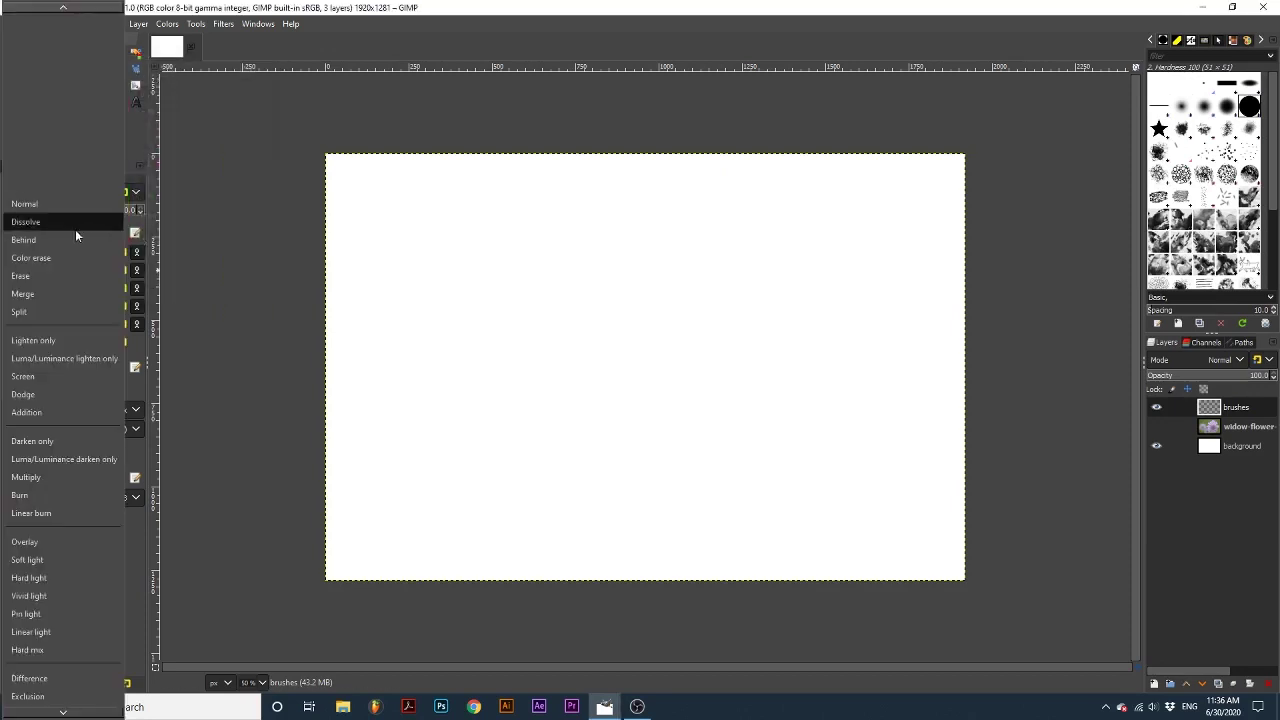
left_click(63, 469)
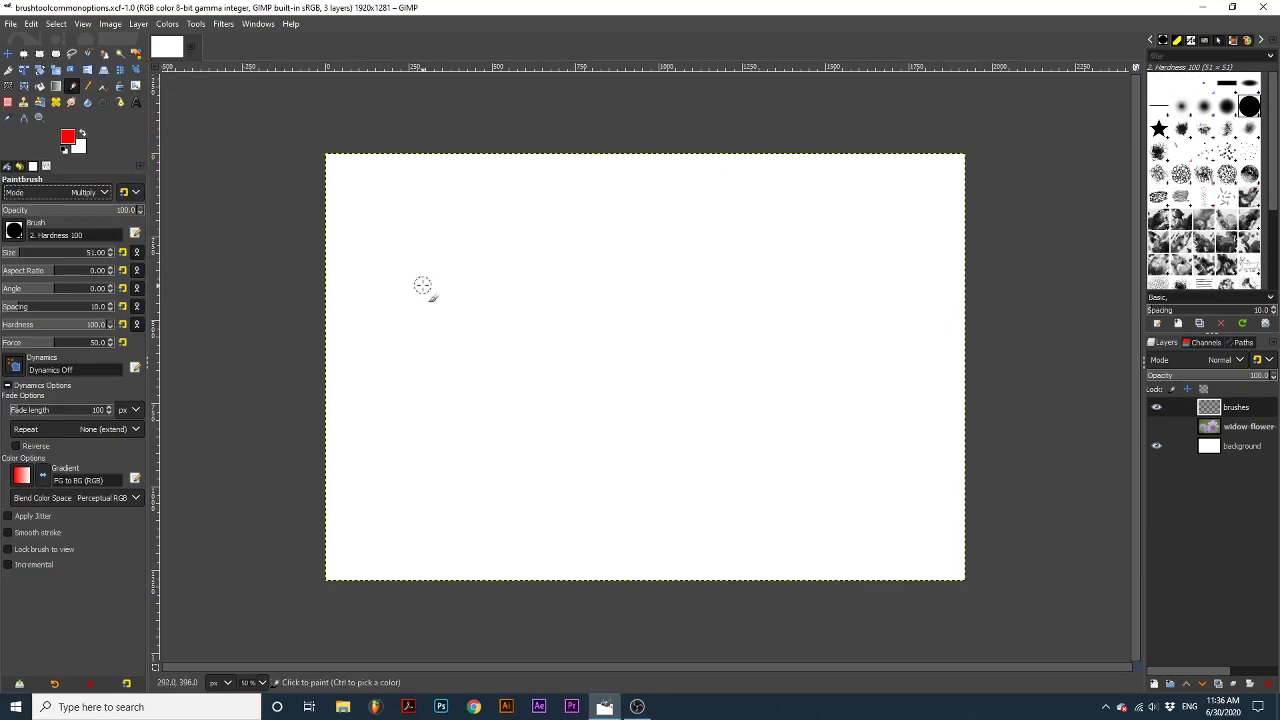
left_click_drag(413, 230, 687, 241)
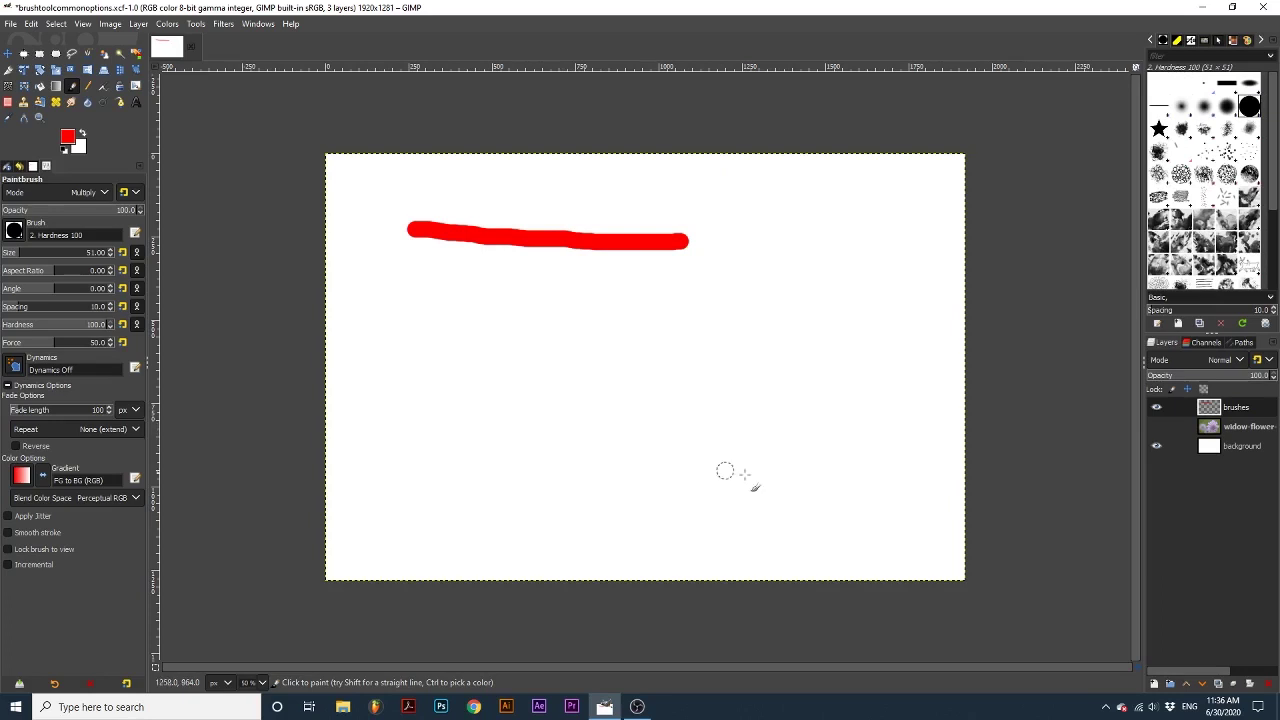
- Show the widow-flower photo layer and paint a diagonal Multiply stroke across the large flower
left_click(1223, 358)
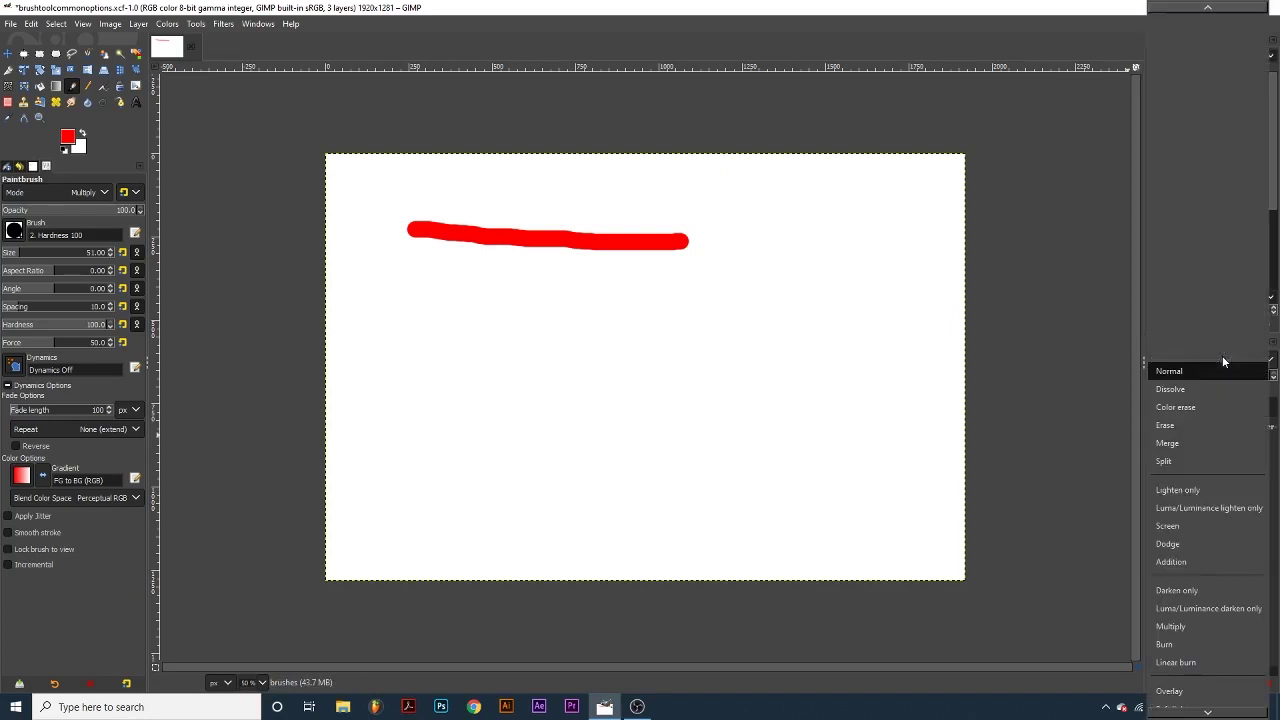
left_click(1106, 354)
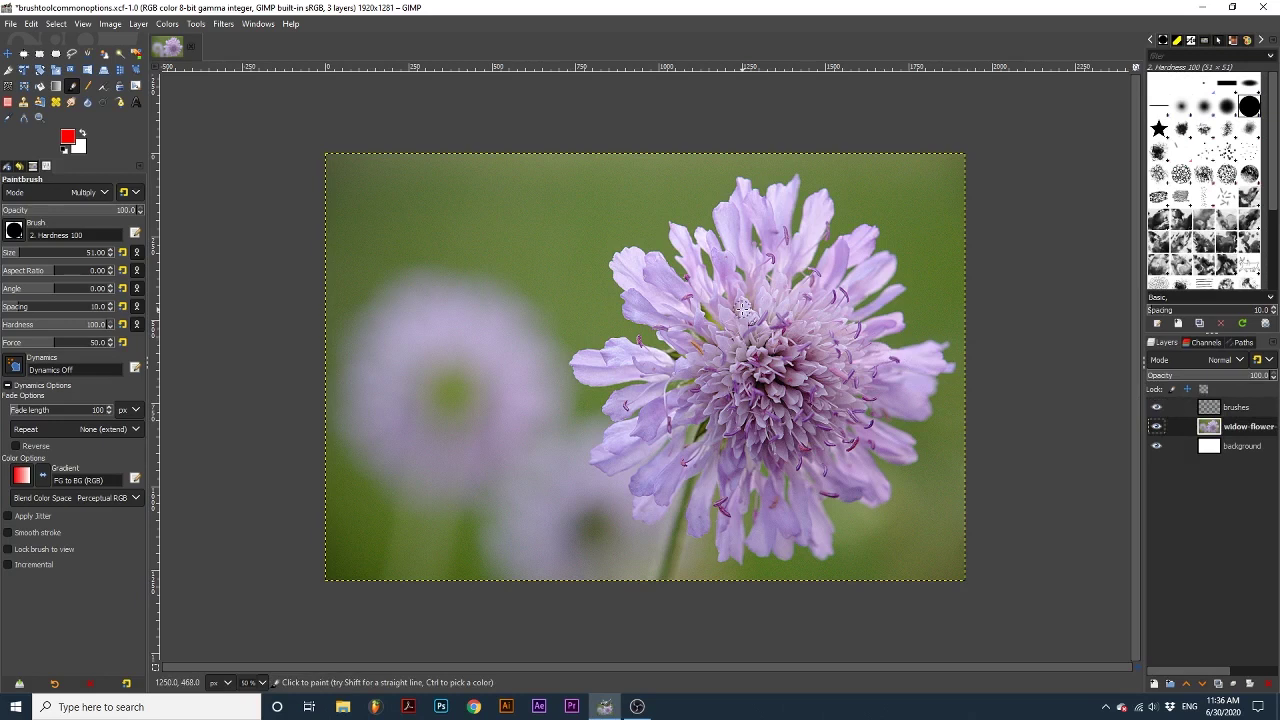
left_click(868, 234)
mouse_move(868, 234)
left_mouse_down()
mouse_move(830, 264)
mouse_move(736, 287)
mouse_move(681, 372)
mouse_move(680, 438)
left_mouse_up()
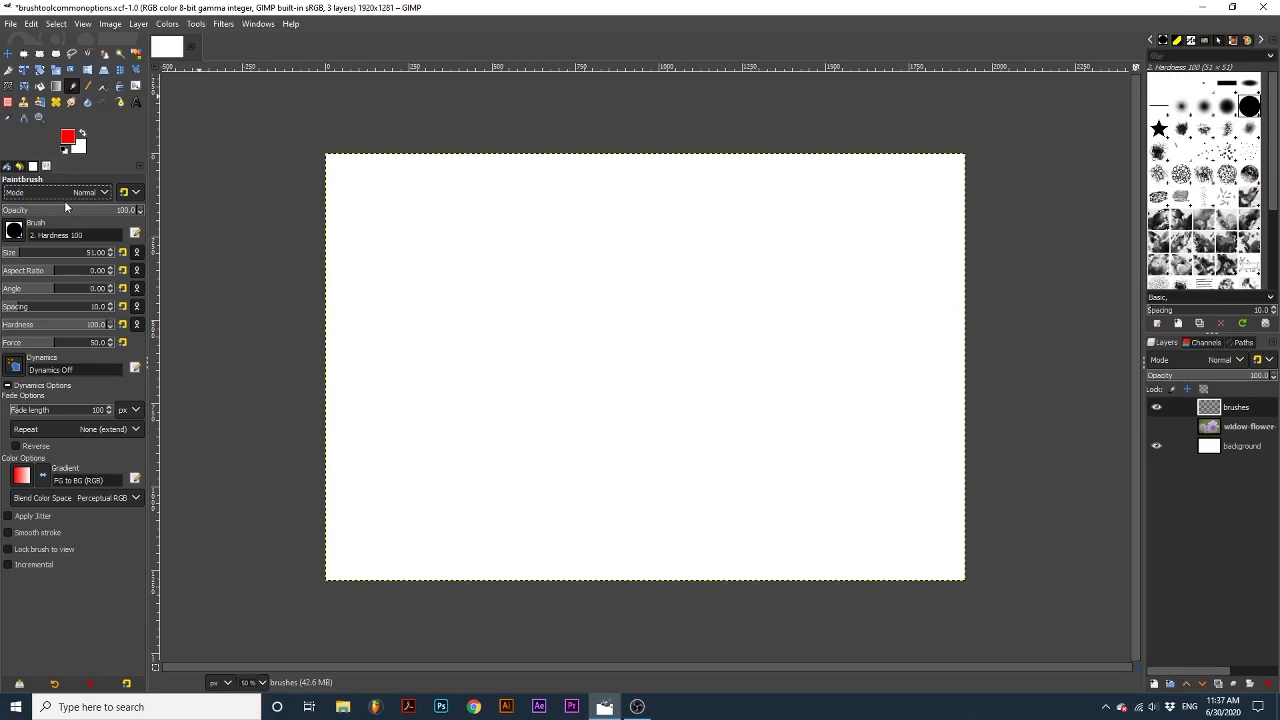
- Lower the paintbrush opacity to about 6 and paint a wavy stroke in the canvas's upper-left area
left_click(14, 210)
left_click_drag(14, 210, 9, 210)
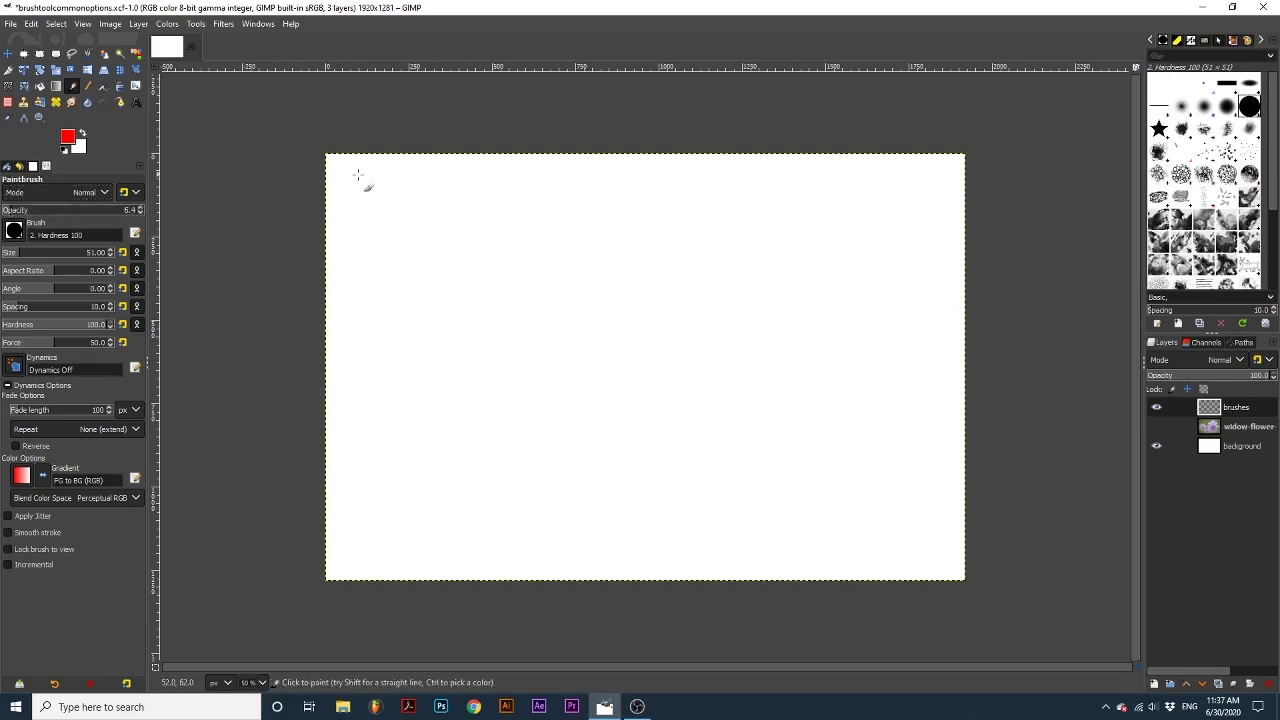
mouse_move(414, 206)
left_mouse_down()
mouse_move(459, 200)
mouse_move(448, 281)
mouse_move(513, 261)
mouse_move(544, 273)
mouse_move(506, 320)
left_mouse_up()
left_click_drag(499, 345, 494, 347)
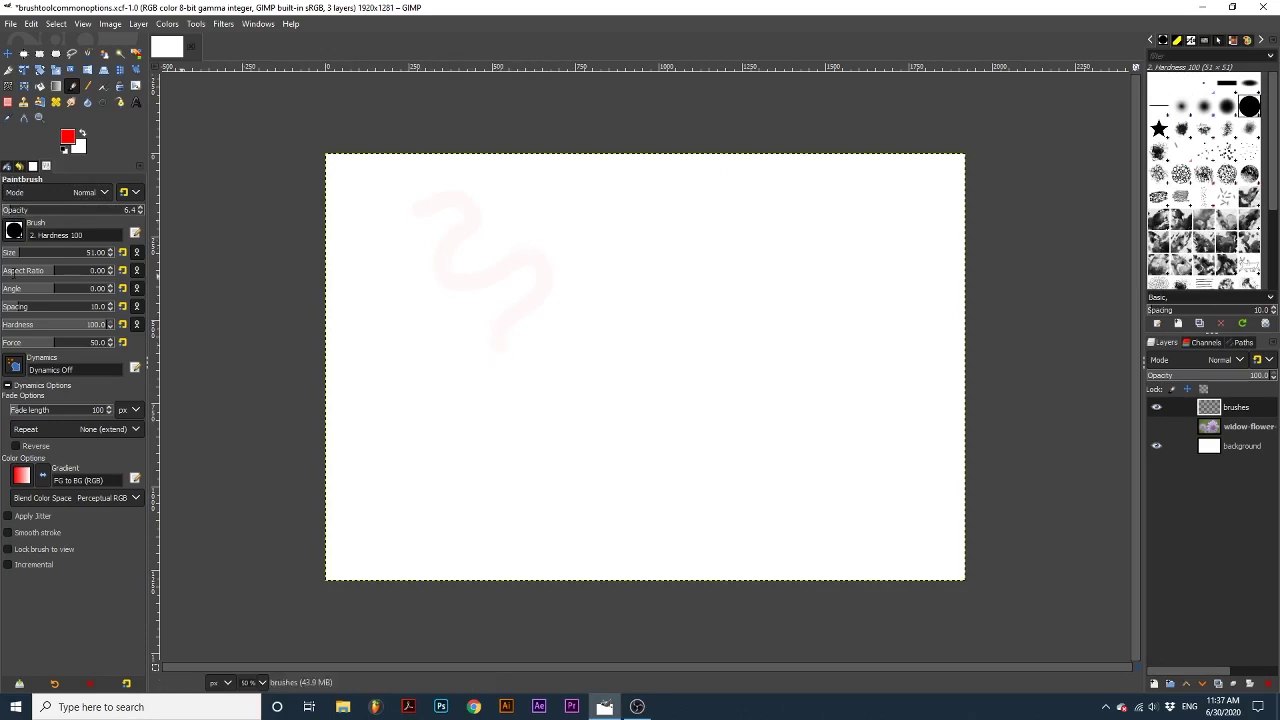
- Paint a wavy stroke at 27.2 opacity beside the faint one, and another stroke at 100 opacity
left_click_drag(18, 210, 39, 212)
mouse_move(596, 204)
left_mouse_down()
mouse_move(635, 207)
mouse_move(613, 236)
mouse_move(611, 259)
mouse_move(629, 273)
mouse_move(588, 342)
left_mouse_up()
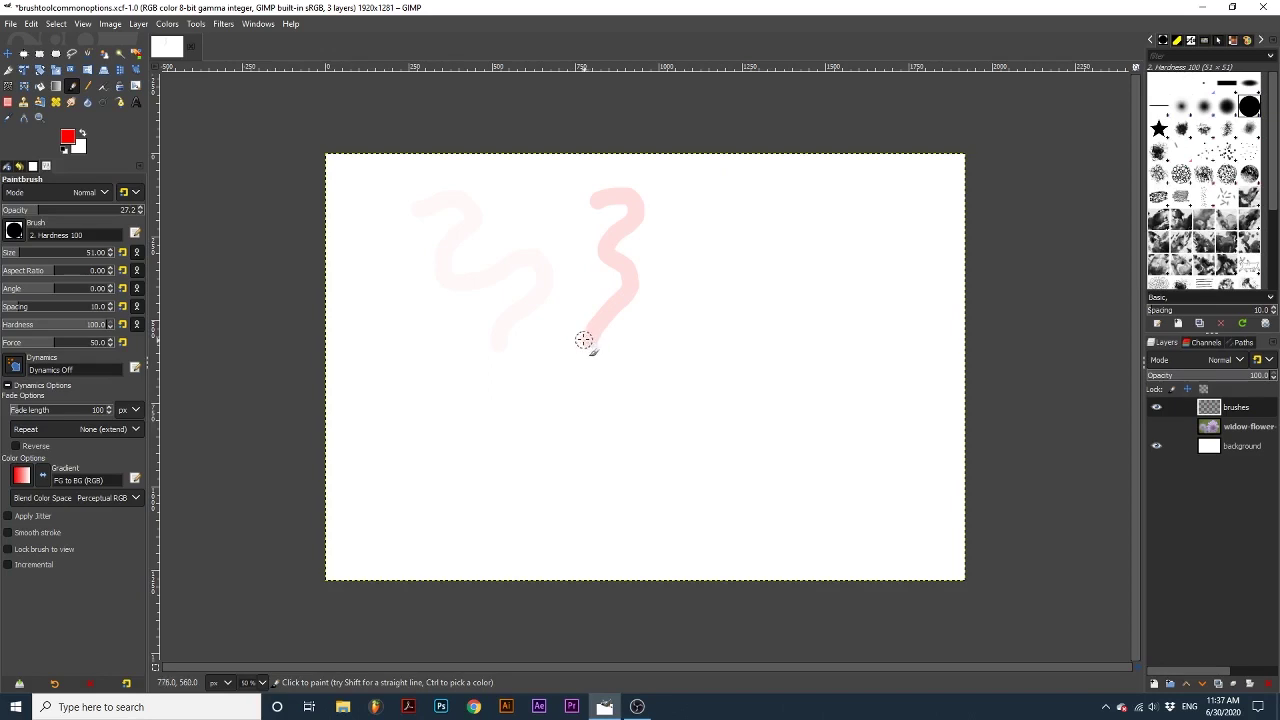
left_click_drag(124, 208, 141, 211)
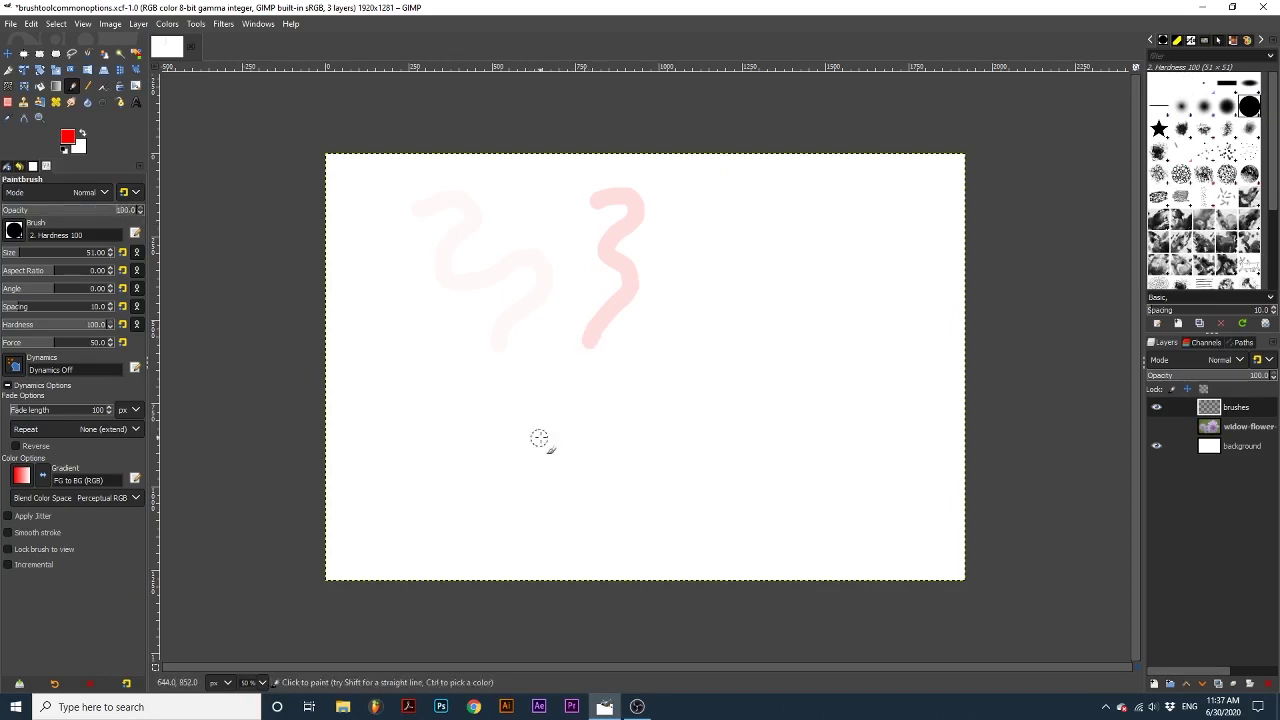
mouse_move(434, 265)
left_mouse_down()
mouse_move(443, 388)
mouse_move(569, 312)
mouse_move(593, 326)
mouse_move(612, 397)
left_mouse_up()
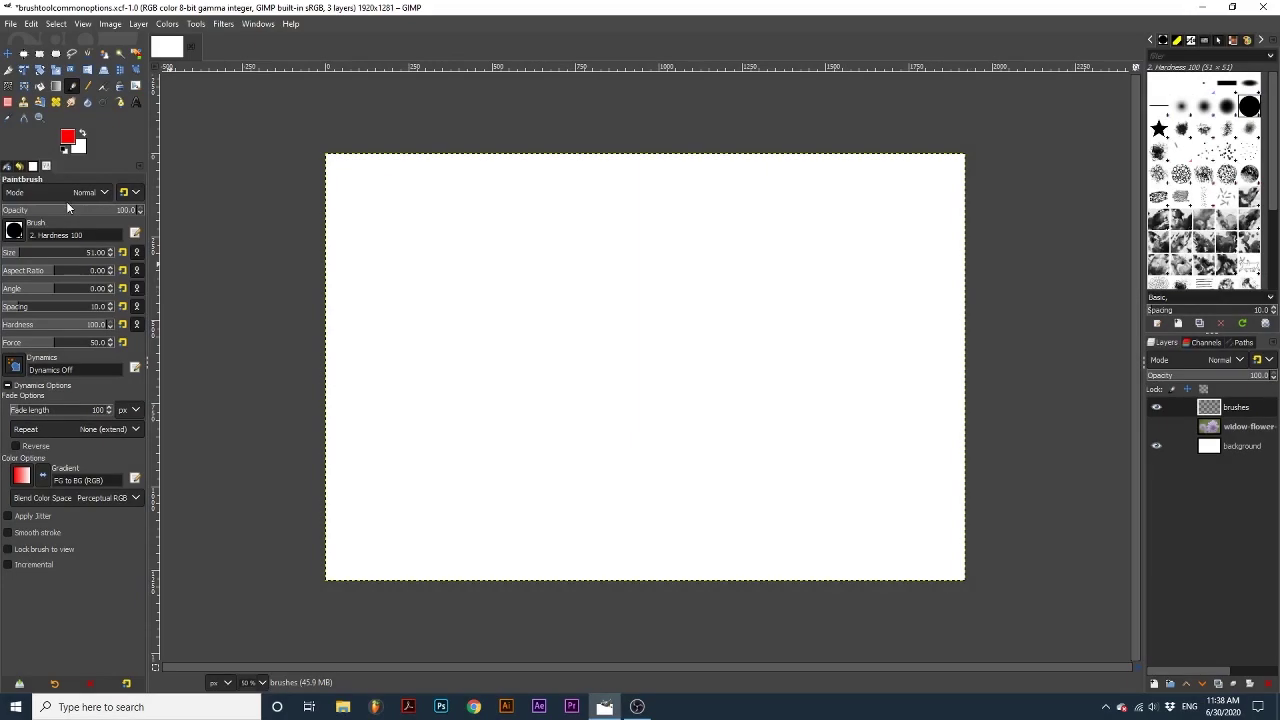
- Paint a horizontal stroke with the Hardness 100 brush at size 51 and a second one below it at size 207
left_click(15, 232)
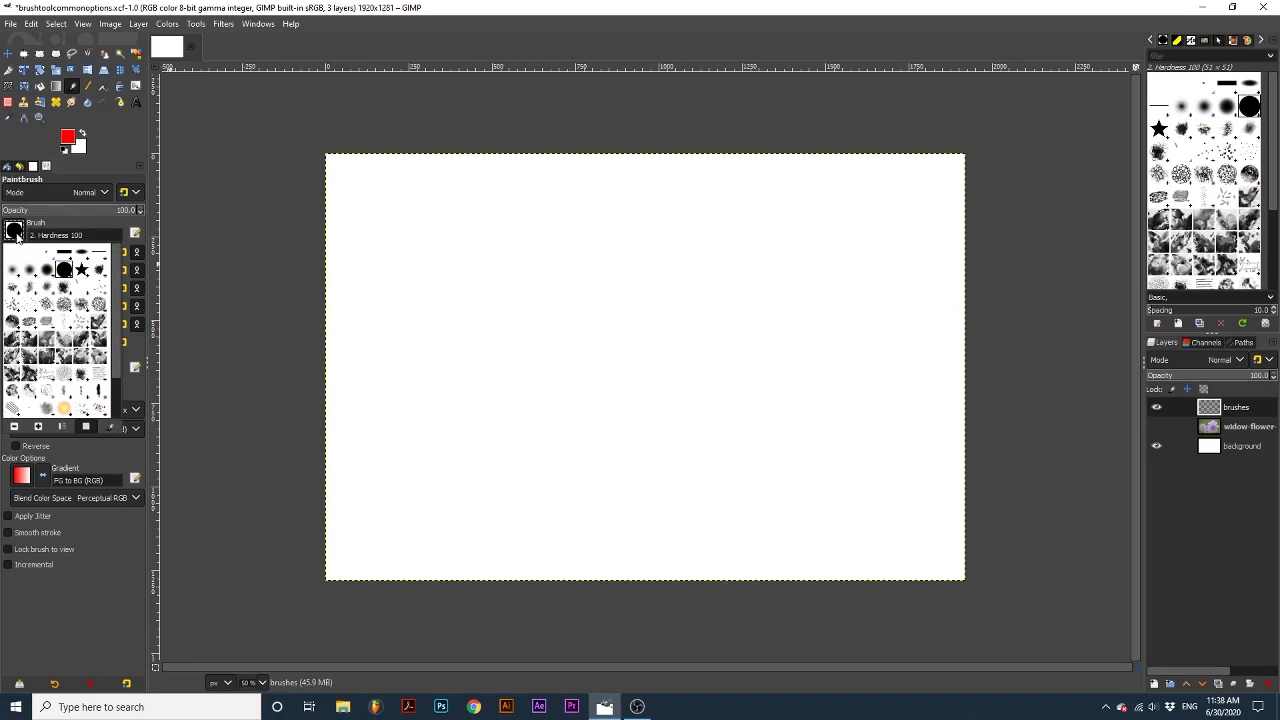
left_click(16, 236)
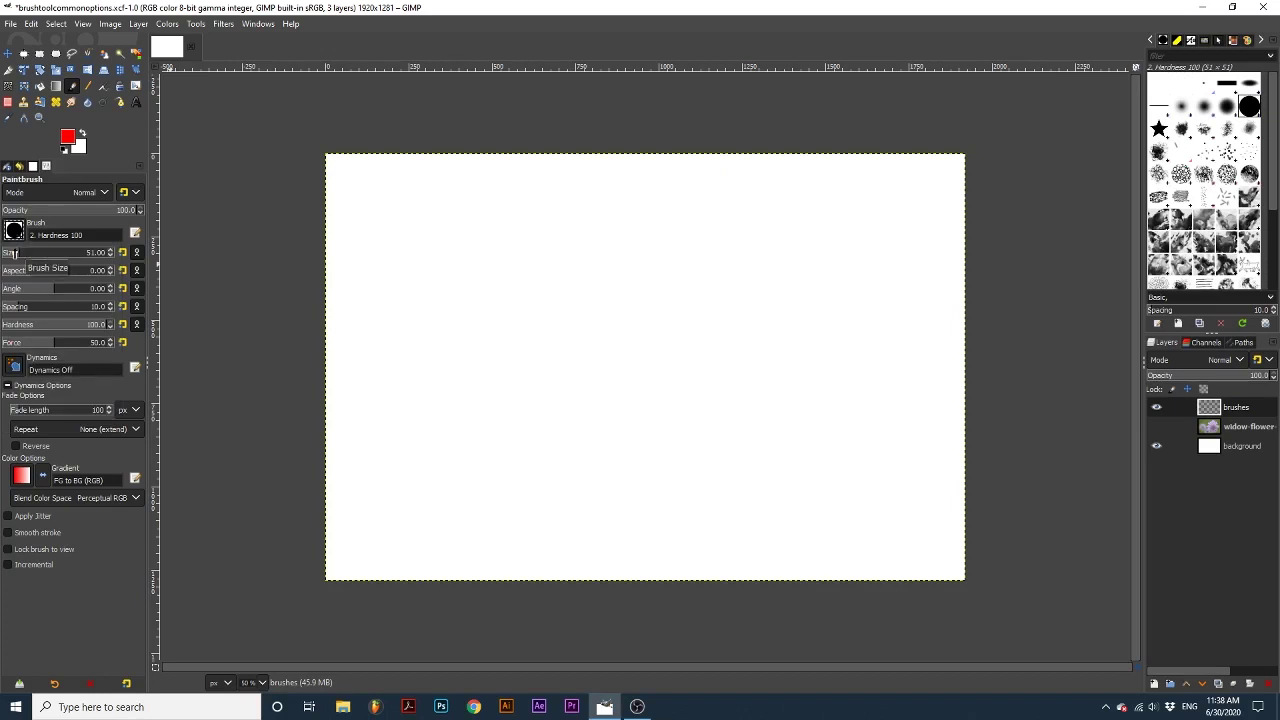
left_click_drag(449, 205, 742, 191)
left_click_drag(24, 252, 56, 252)
left_click_drag(476, 296, 794, 278)
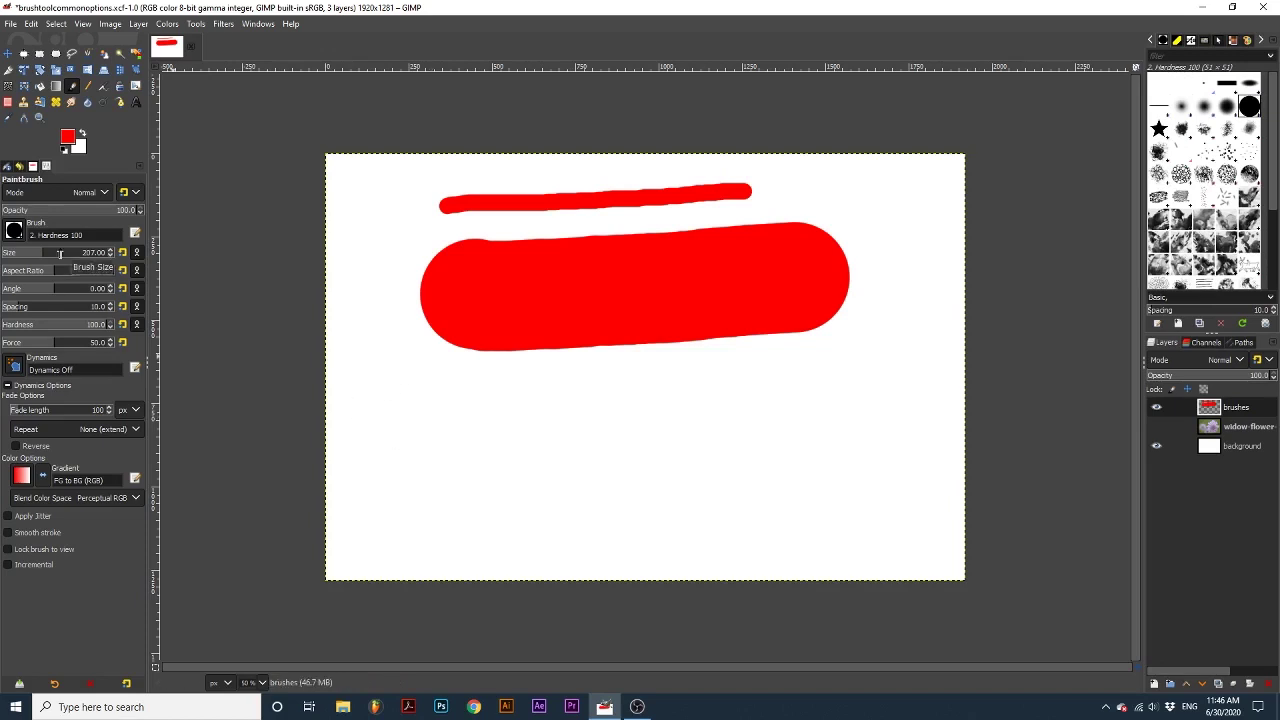
- Paint a vertical stroke with brush aspect ratio 9 and a horizontal stroke beside it with aspect ratio -8
left_click_drag(50, 271, 77, 271)
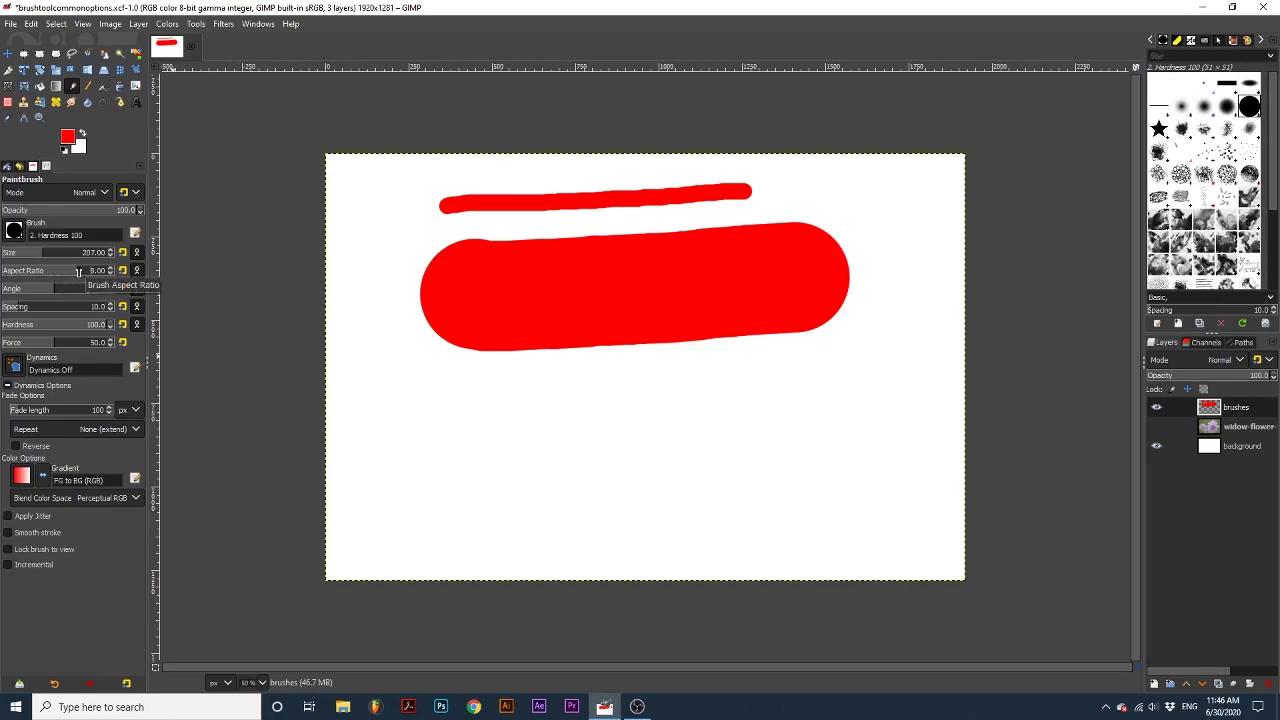
left_click_drag(422, 378, 415, 519)
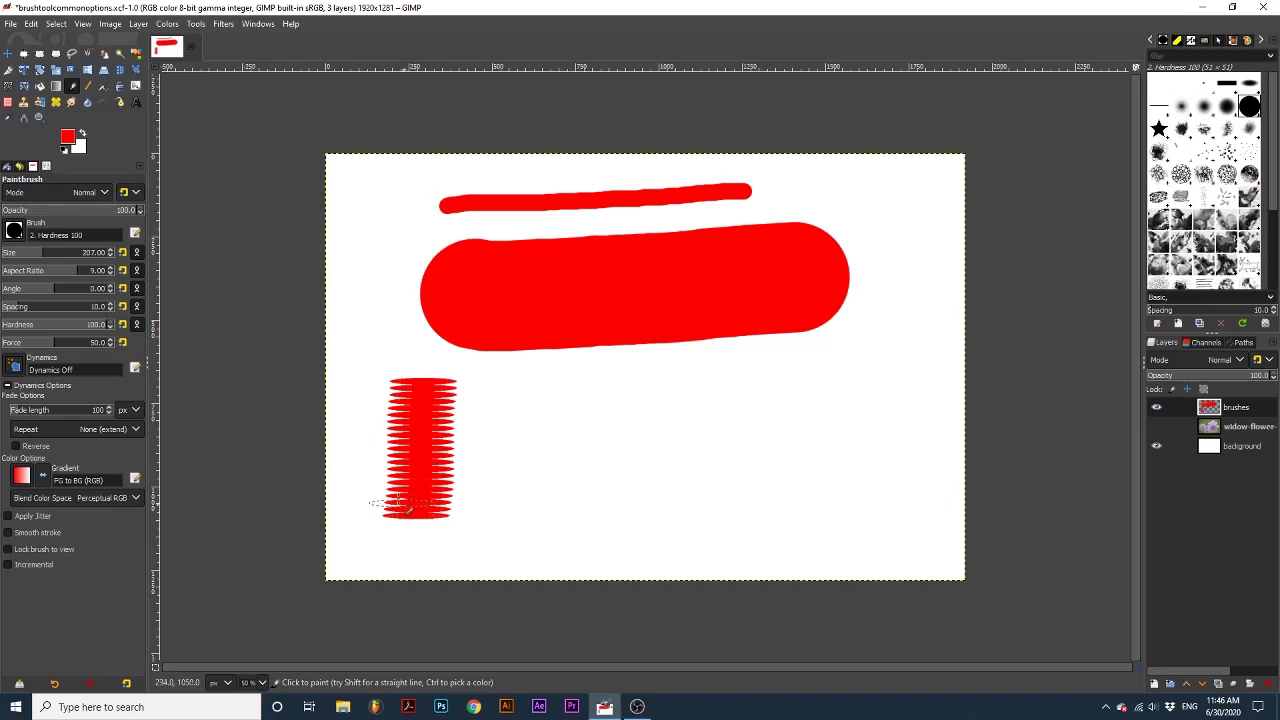
left_click_drag(48, 271, 33, 272)
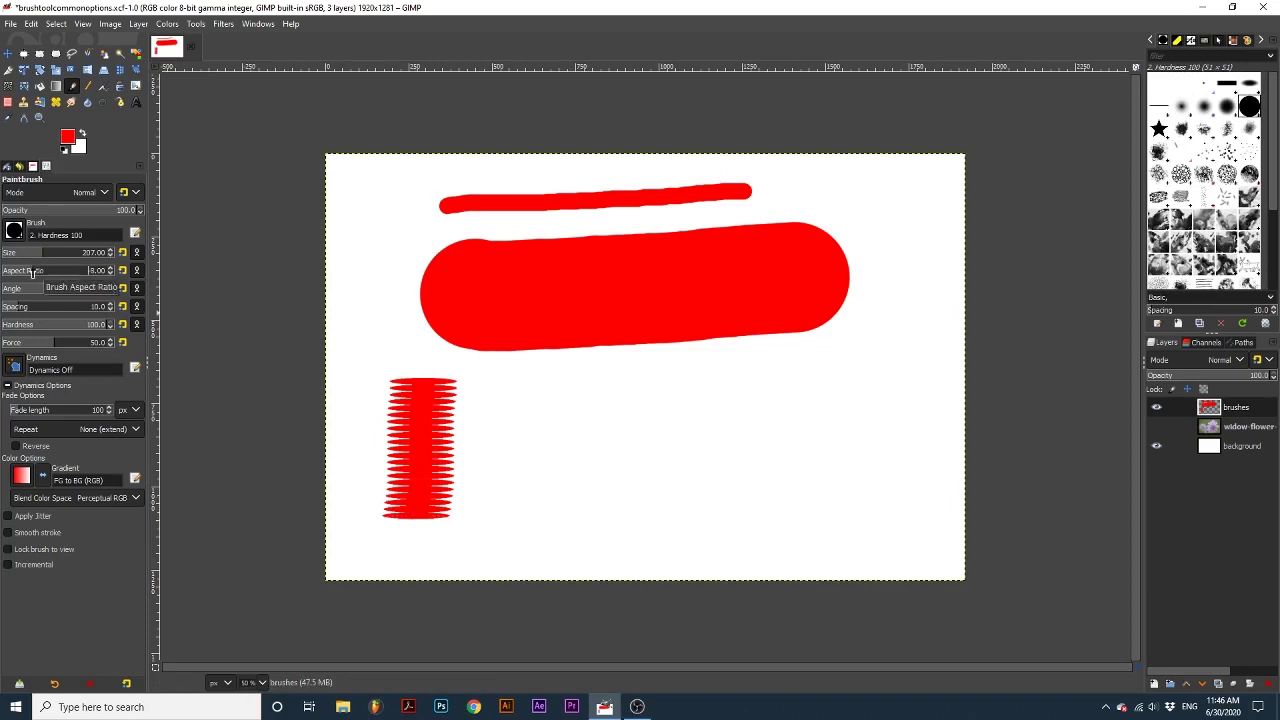
left_click_drag(503, 416, 605, 417)
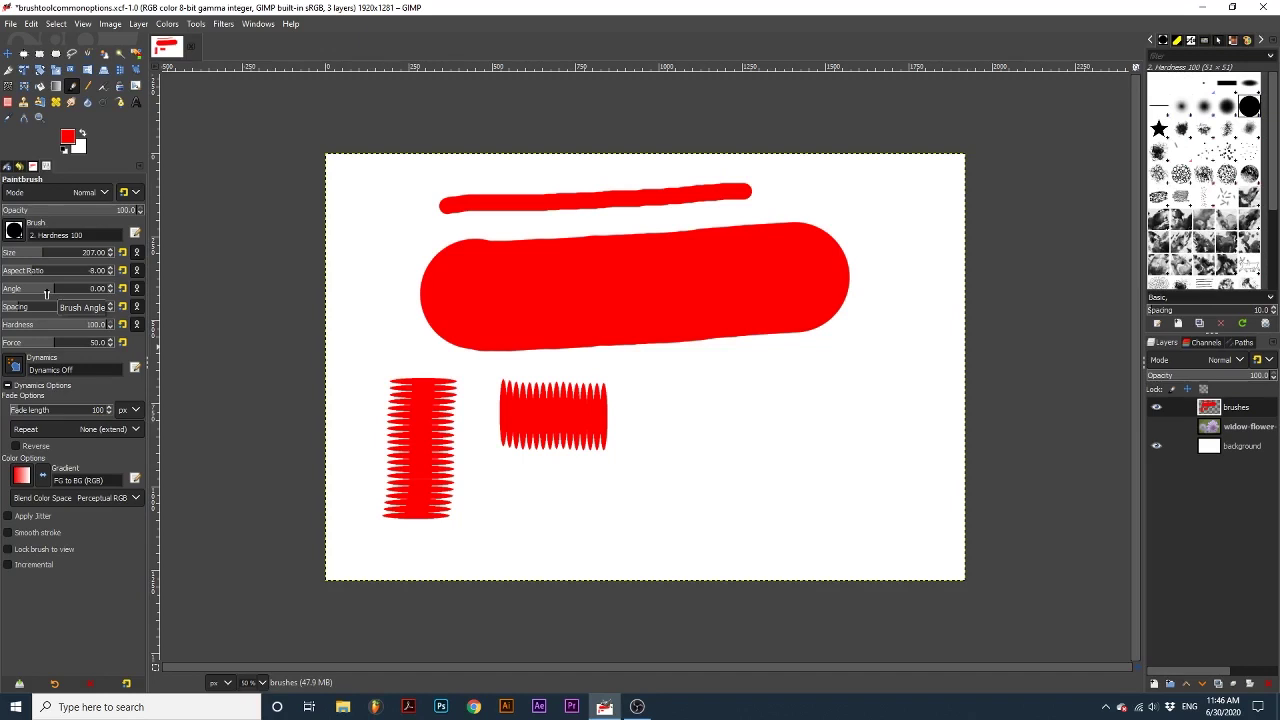
- Set the brush angle to 65 and paint a short diagonal stroke below the thick red bar
left_click_drag(46, 294, 73, 291)
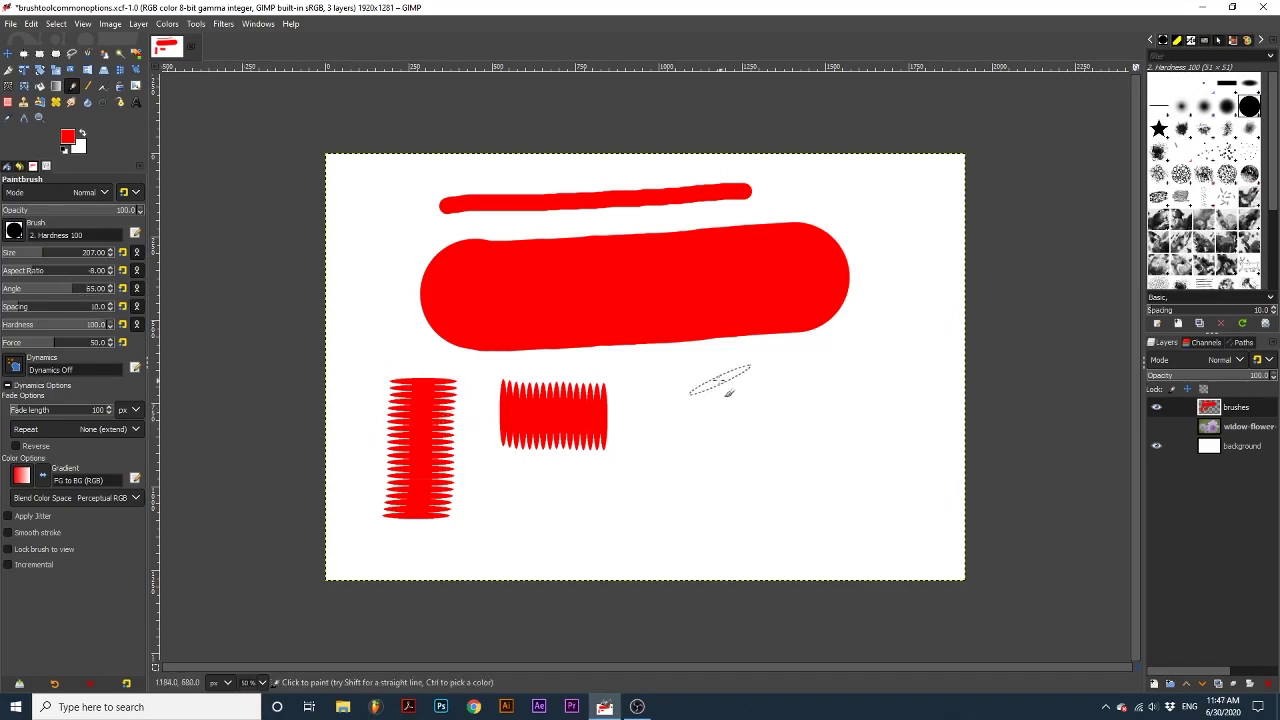
left_click_drag(706, 368, 768, 428)
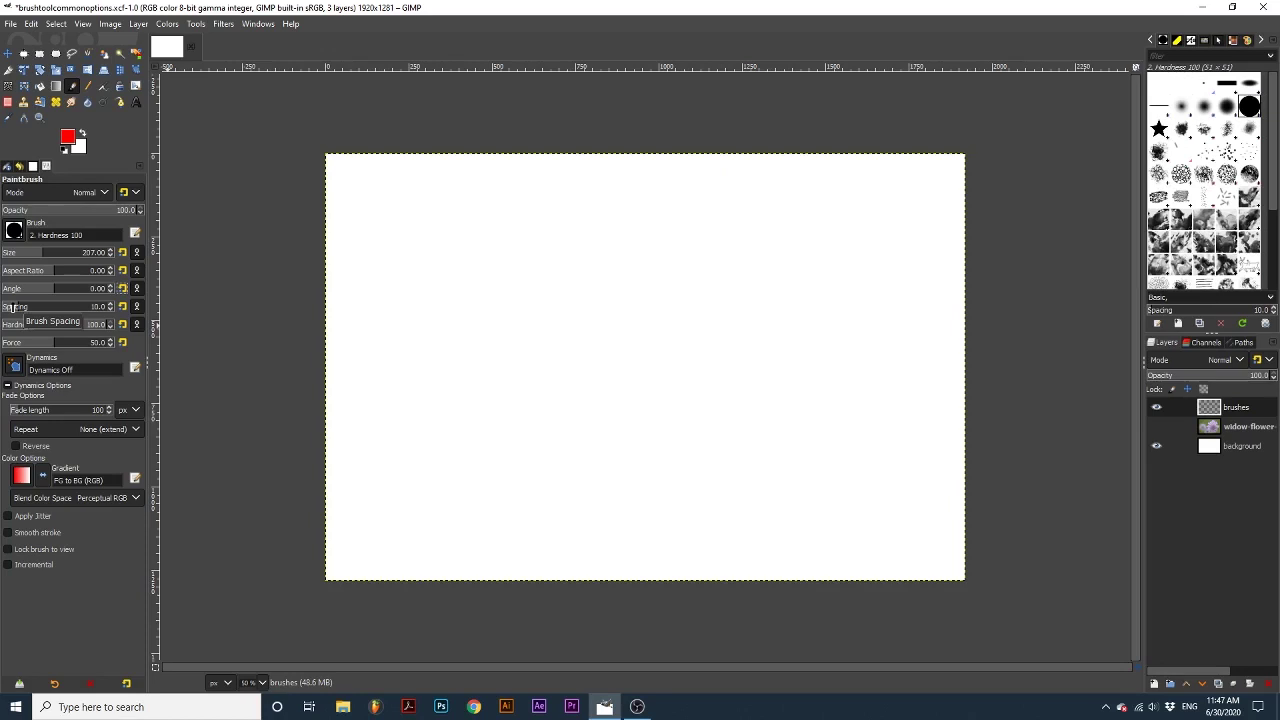
- Paint a horizontal stroke across the canvas at brush spacing 10 and another below it at spacing 103
left_click(416, 223)
left_click_drag(416, 223, 862, 217)
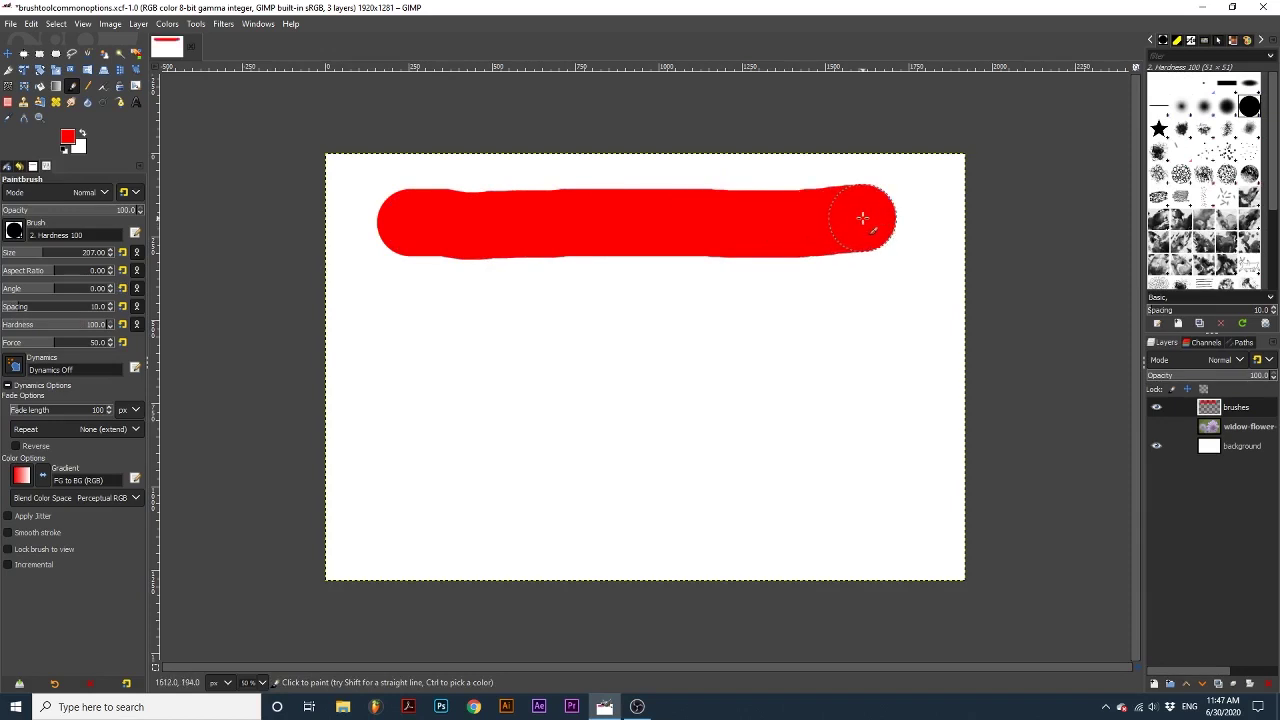
left_click_drag(71, 308, 72, 308)
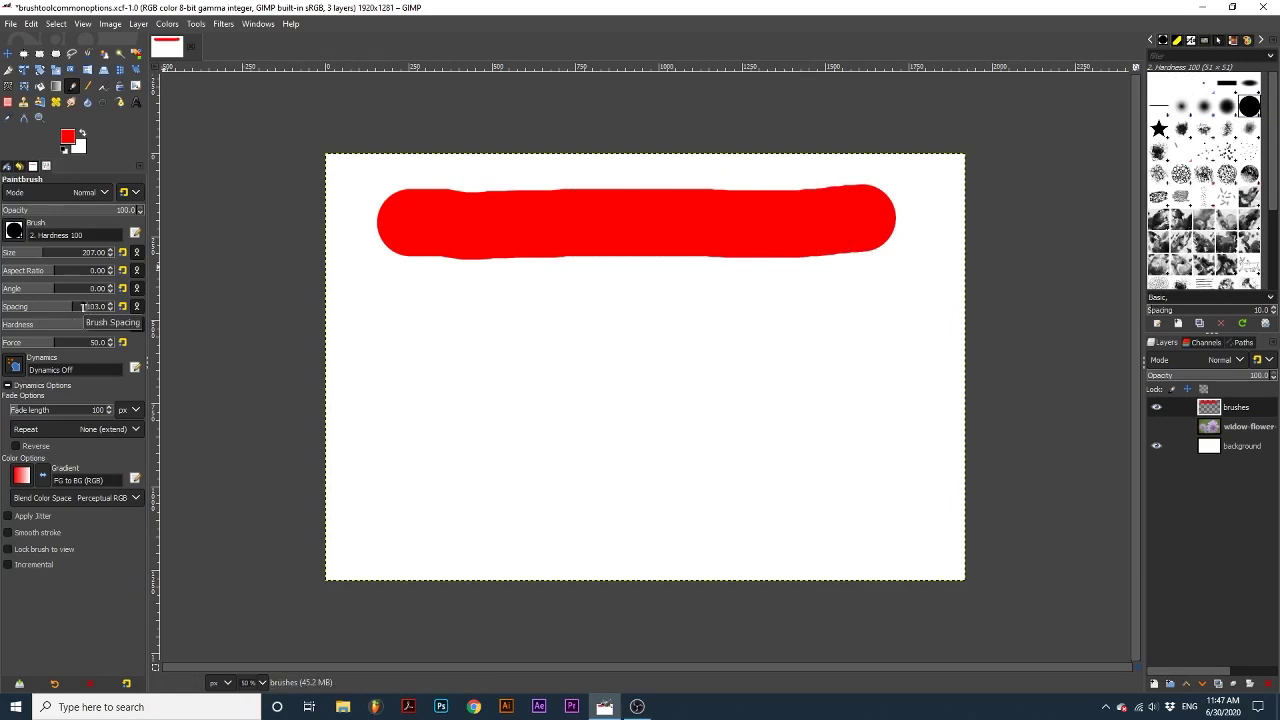
left_click_drag(413, 331, 892, 323)
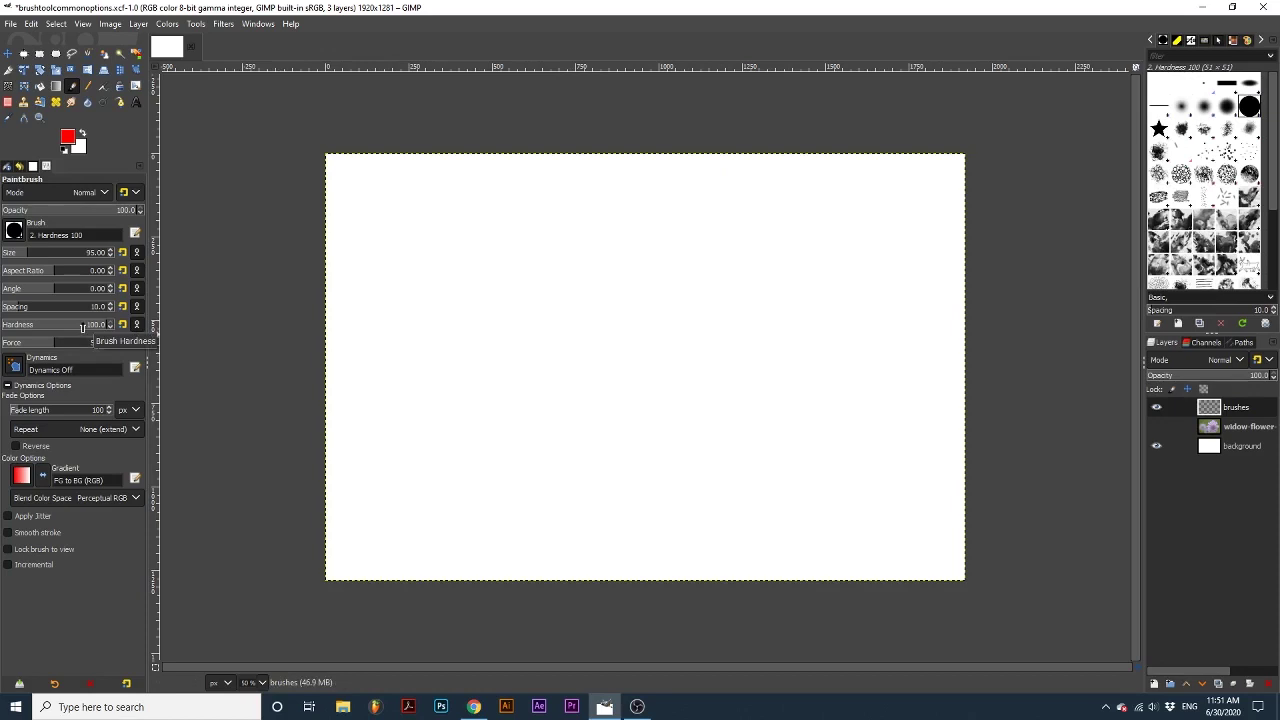
- Paint a horizontal stroke with brush hardness 10 and a second one below it with hardness 100
left_click_drag(28, 327, 11, 327)
left_click_drag(438, 209, 725, 200)
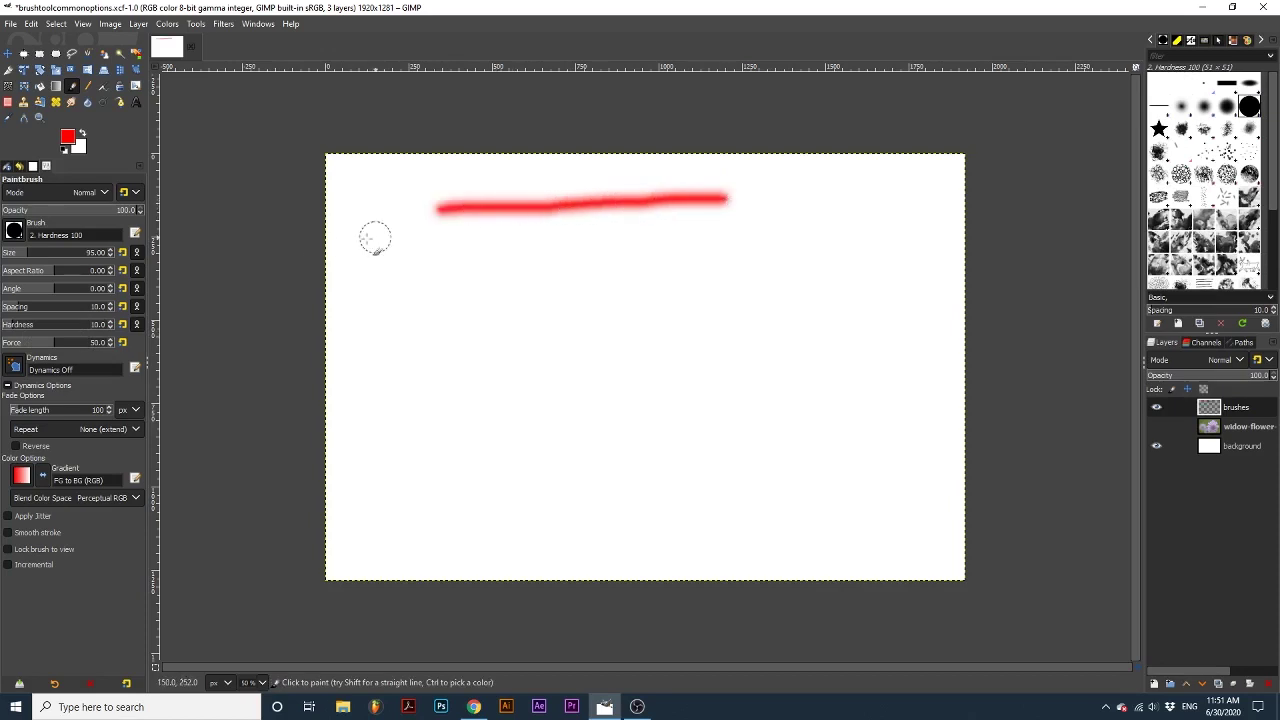
left_click(137, 324)
left_click_drag(446, 251, 739, 239)
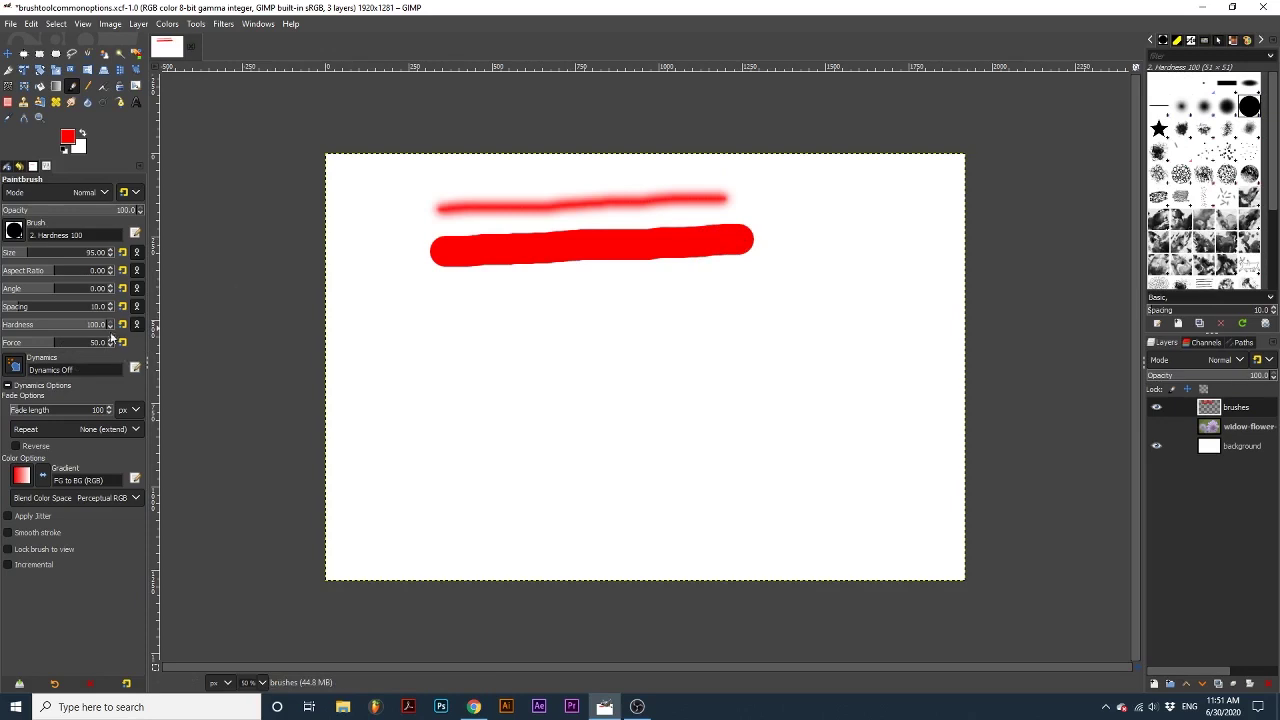
- Paint a horizontal stroke with brush force 11 and another below it with a much higher force
left_click(12, 344)
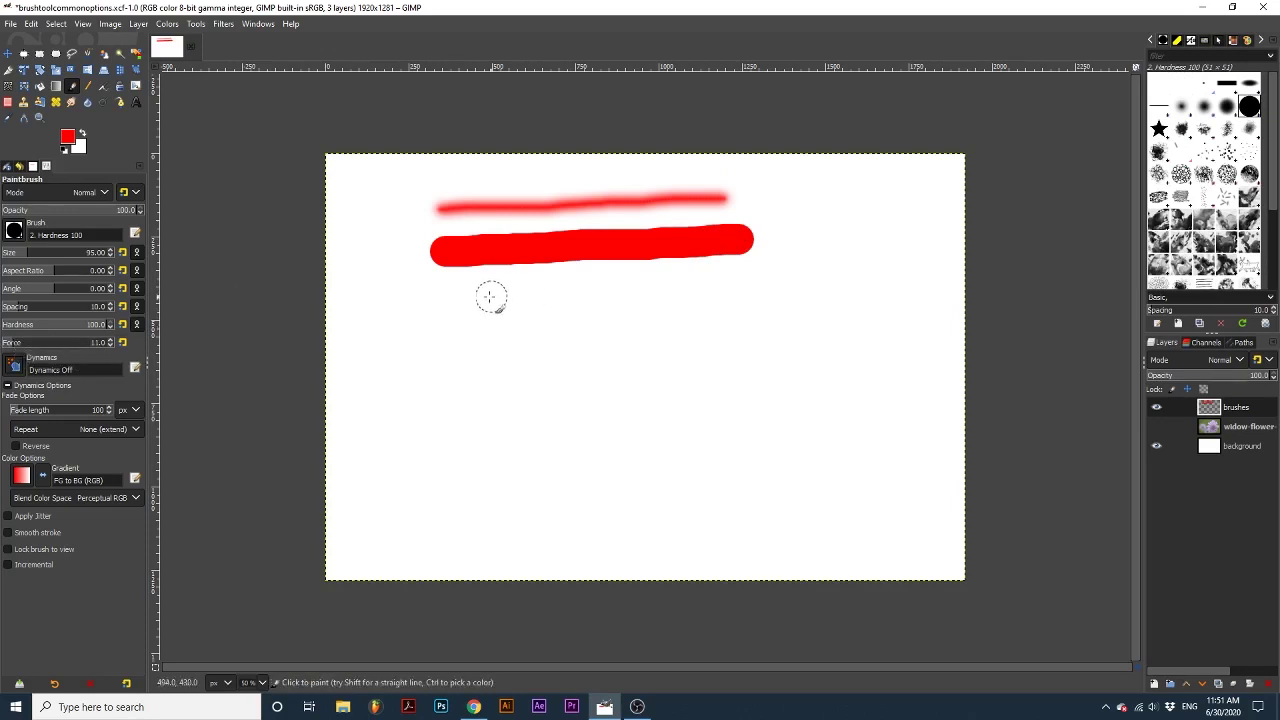
left_click_drag(437, 314, 762, 305)
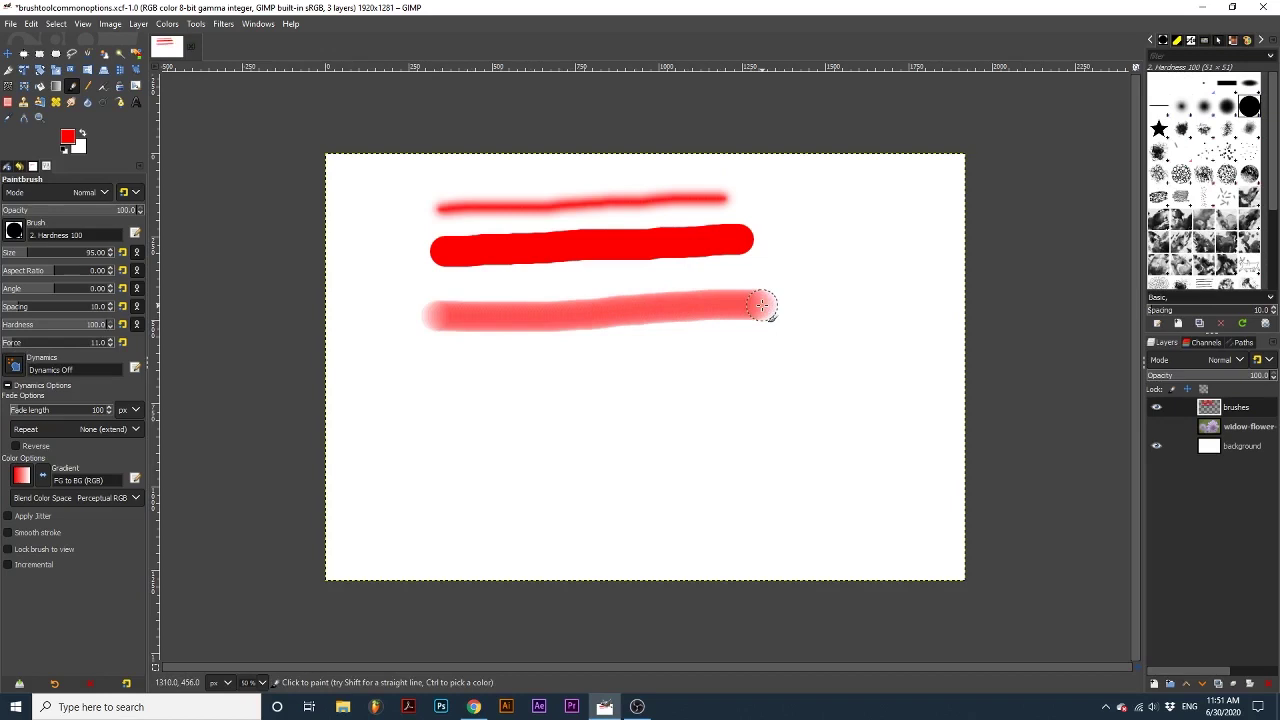
left_click_drag(24, 345, 87, 343)
left_click_drag(446, 374, 771, 372)
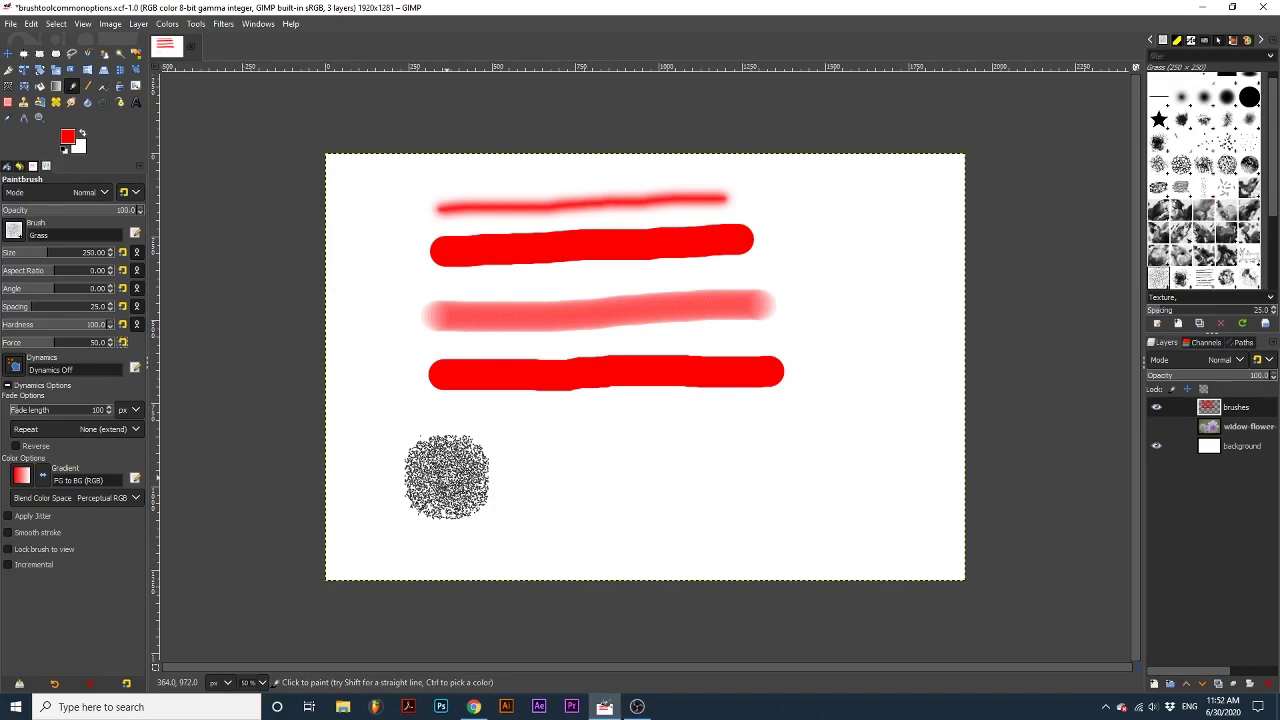
- Stamp the Grass brush below the strokes at force 50 and again beside it at force 100
left_click(447, 478)
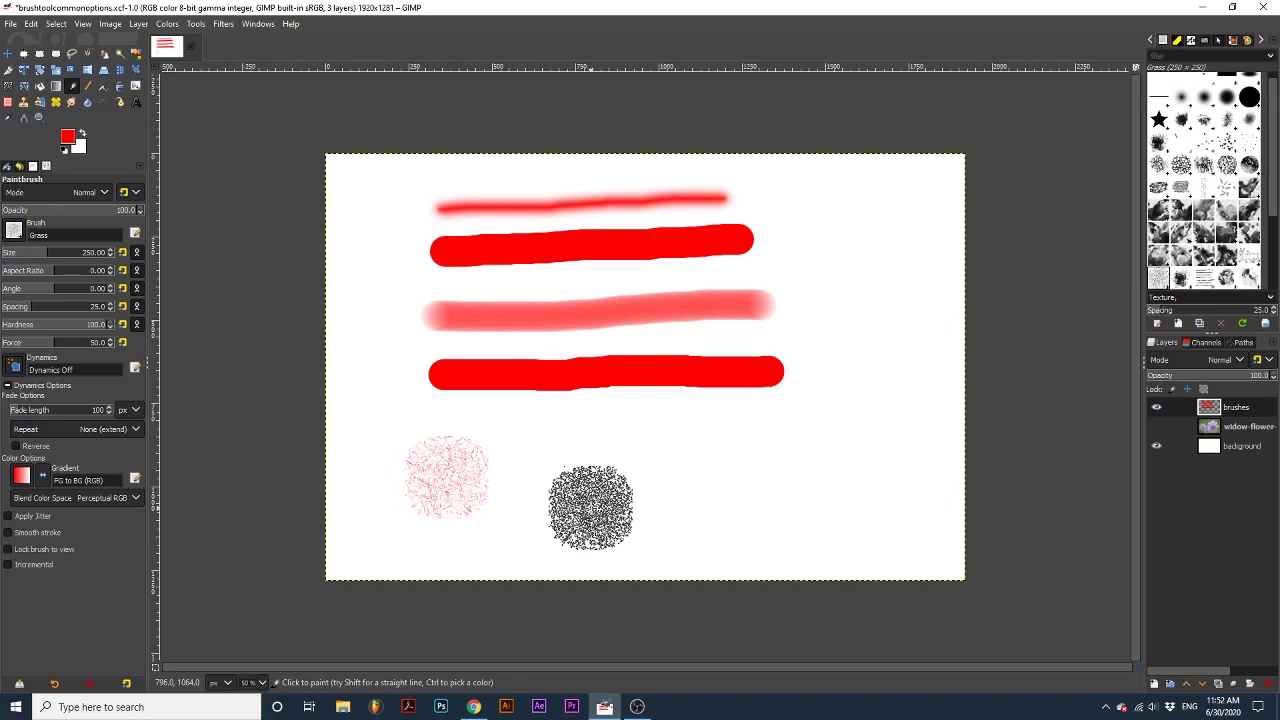
key("ctrl+z")
left_click_drag(57, 343, 124, 343)
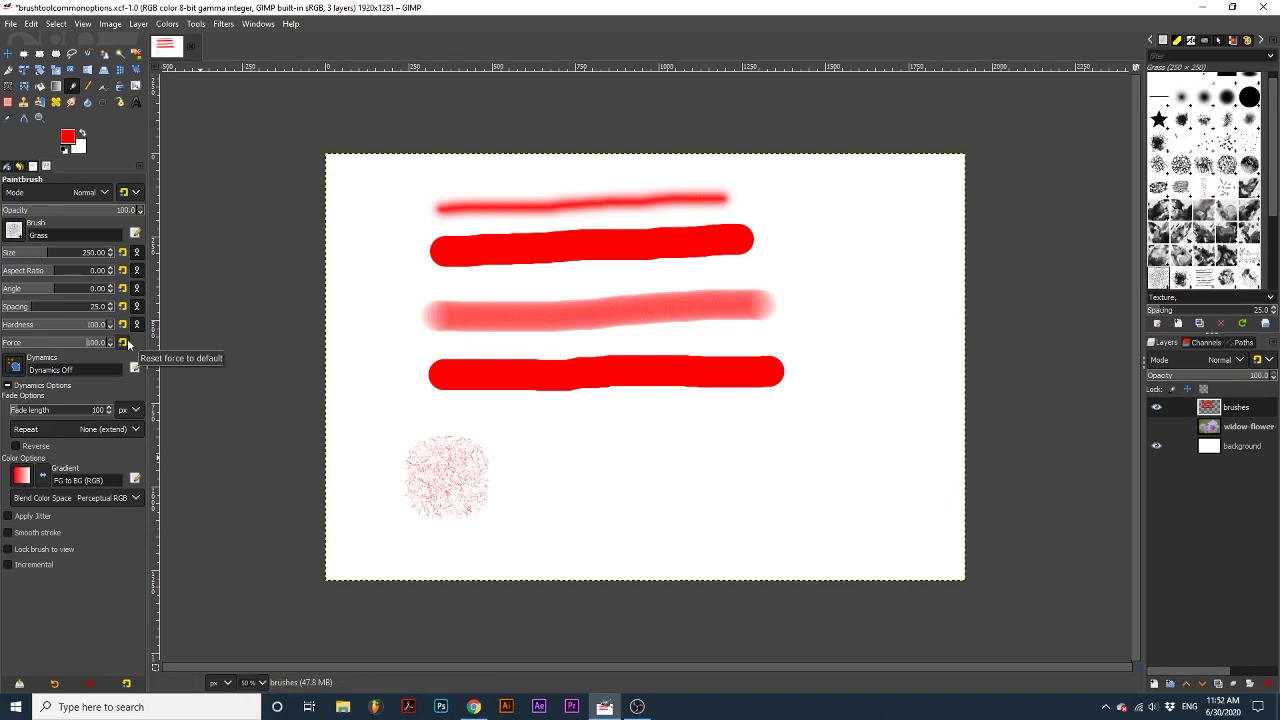
left_click(545, 478)
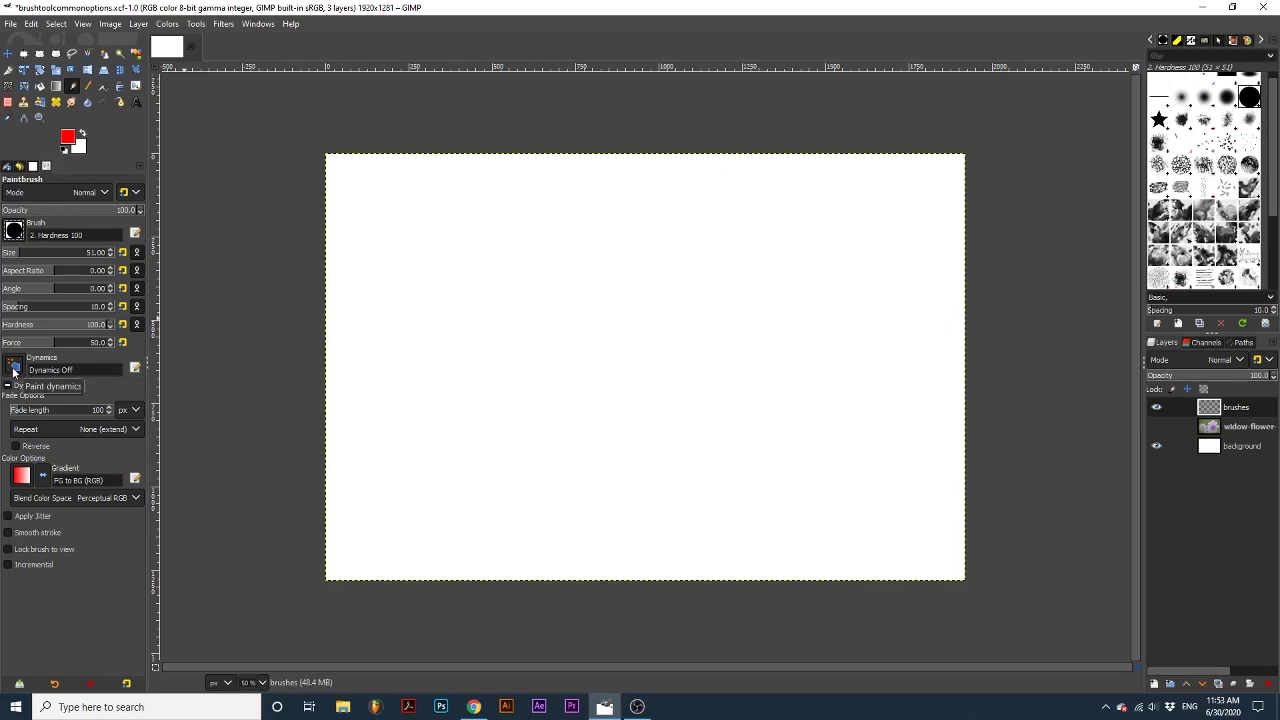
- Show the Dynamics Options and the list of dynamics presets, and open Dynamics Off in the dynamics editor
left_click(8, 386)
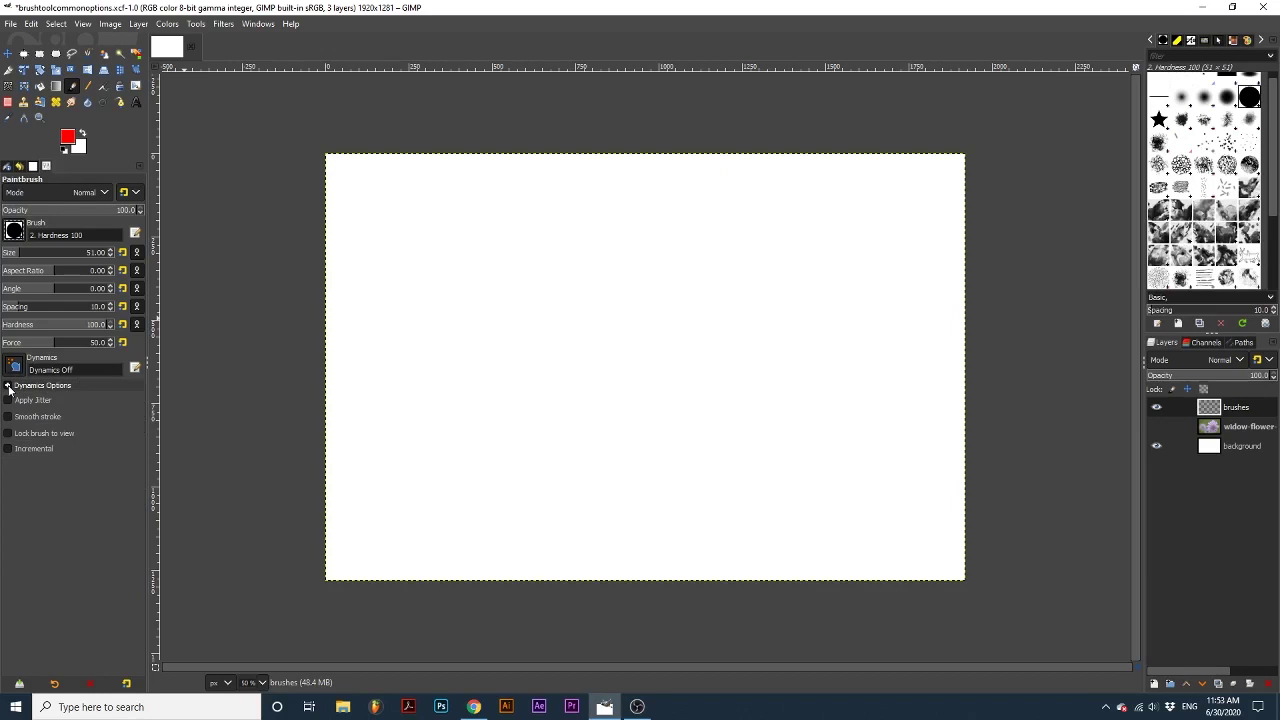
left_click(8, 386)
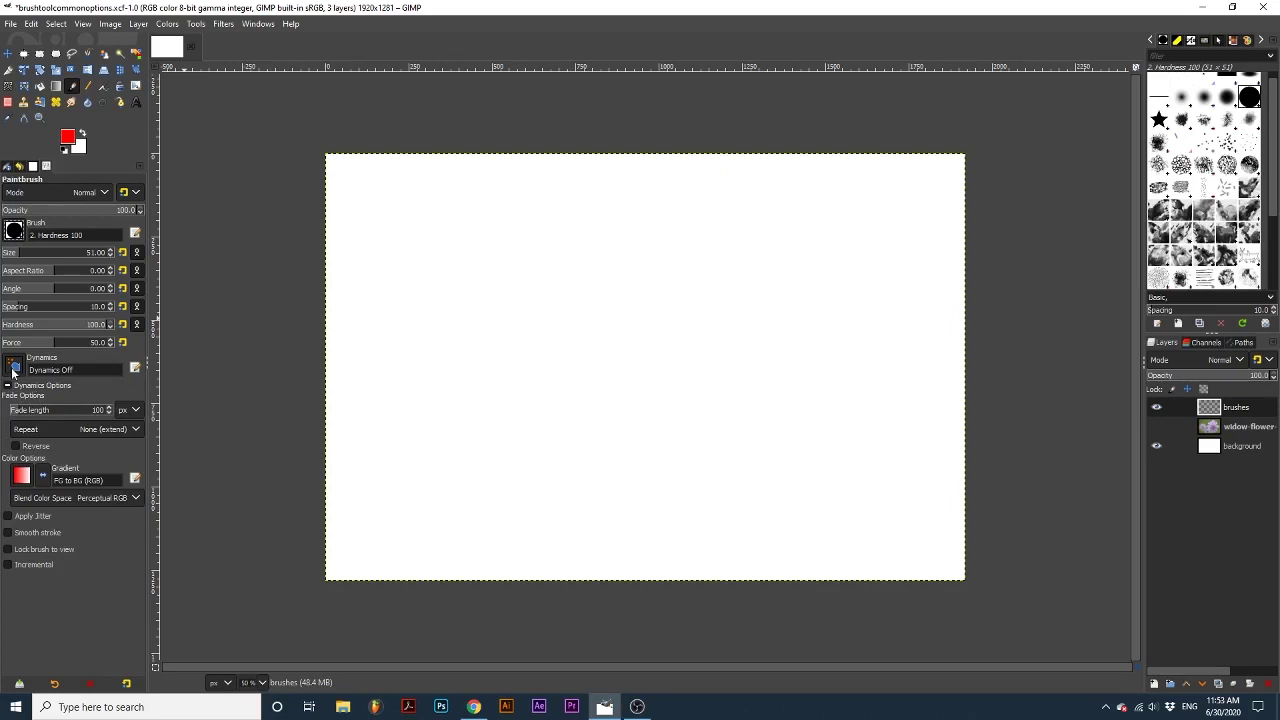
left_click(13, 370)
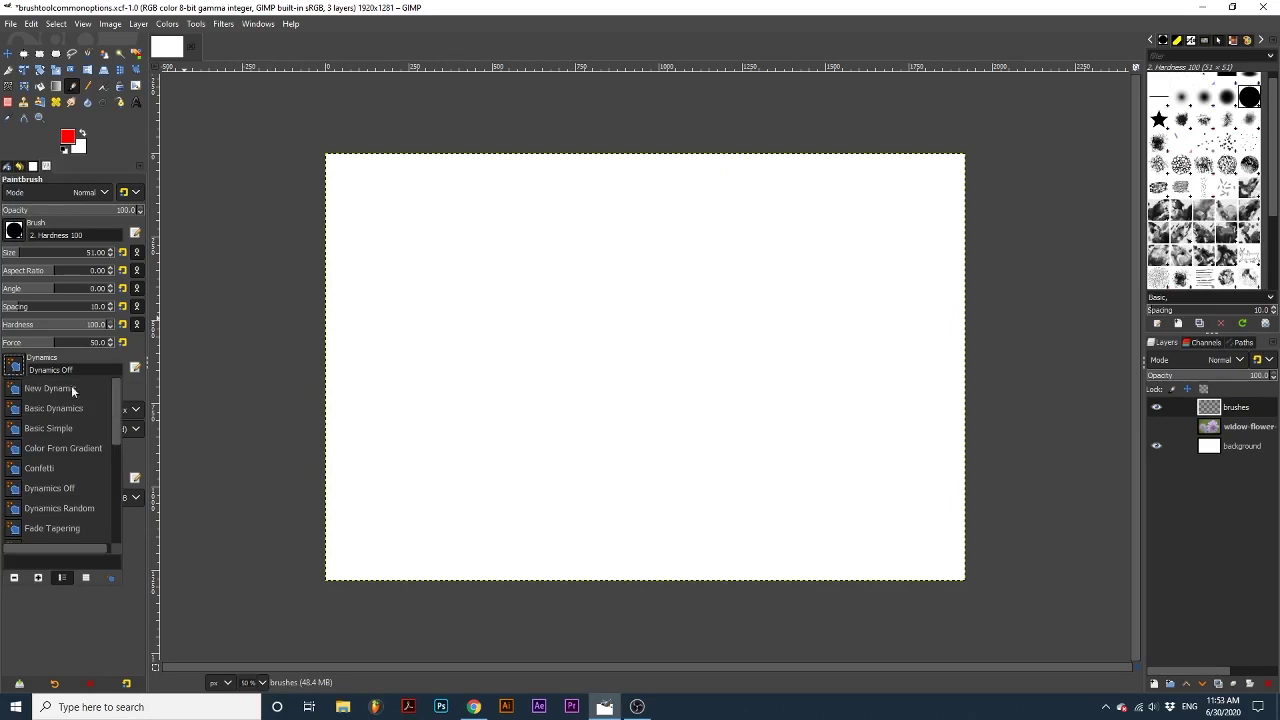
left_click(134, 369)
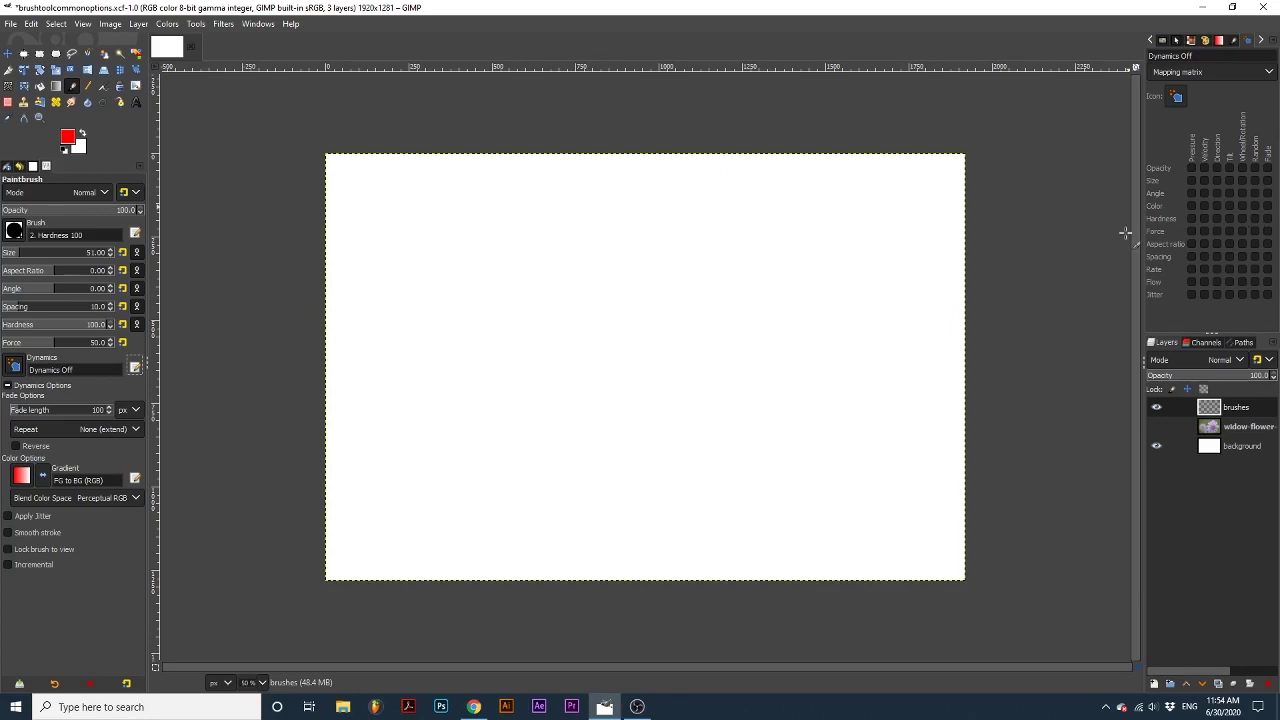
- Choose the Fade Tapering dynamics and paint two horizontal strokes in opposite directions near the top of the canvas
left_click(13, 368)
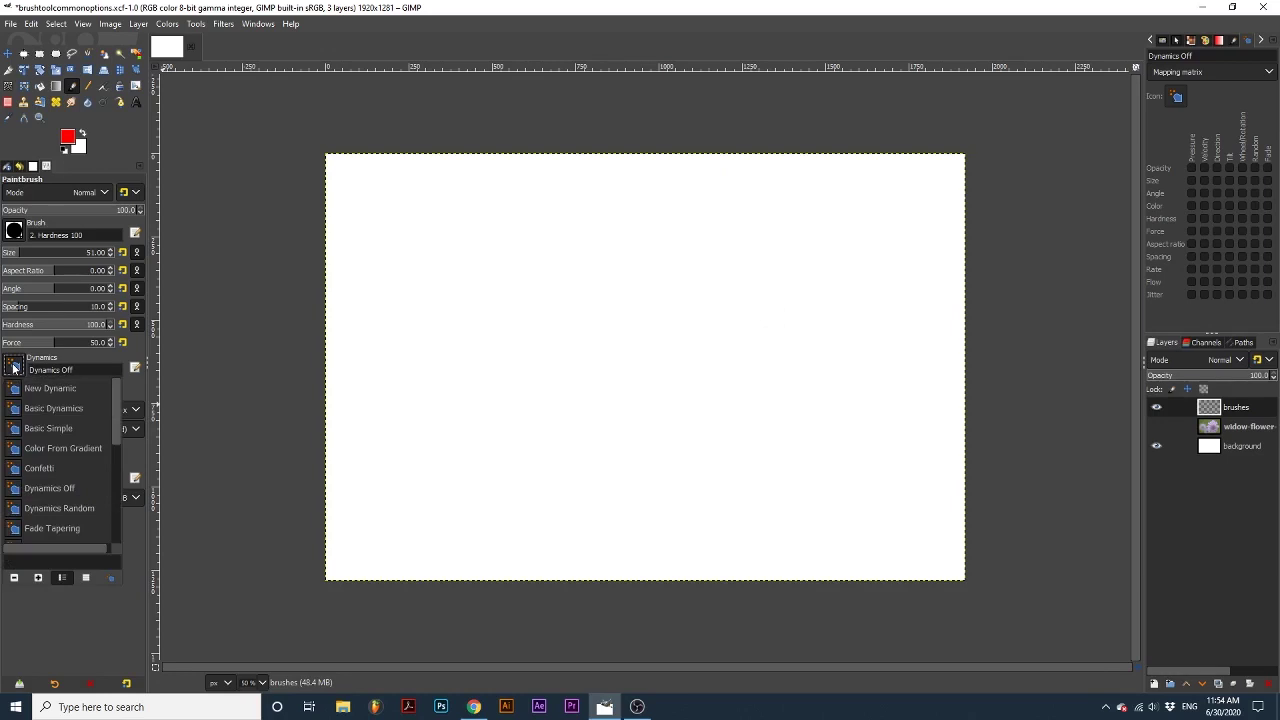
left_click(40, 528)
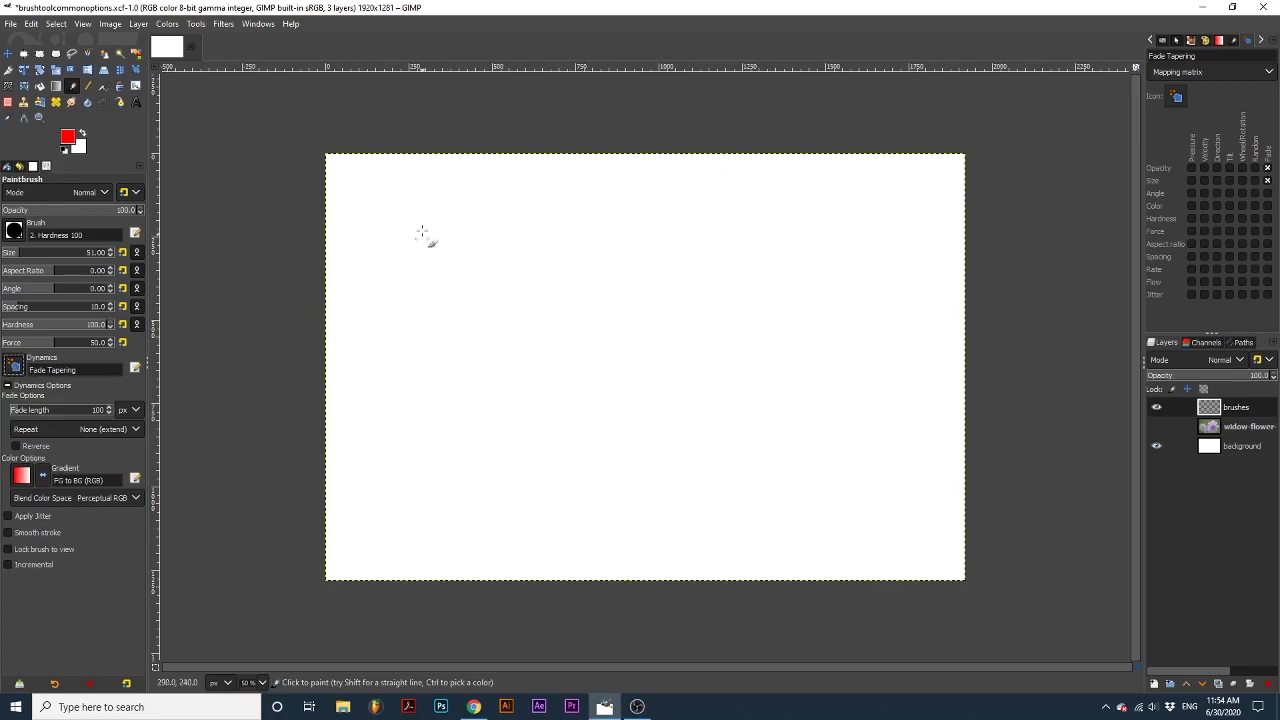
mouse_move(416, 205)
left_mouse_down()
mouse_move(736, 196)
mouse_move(729, 233)
mouse_move(423, 236)
left_mouse_up()
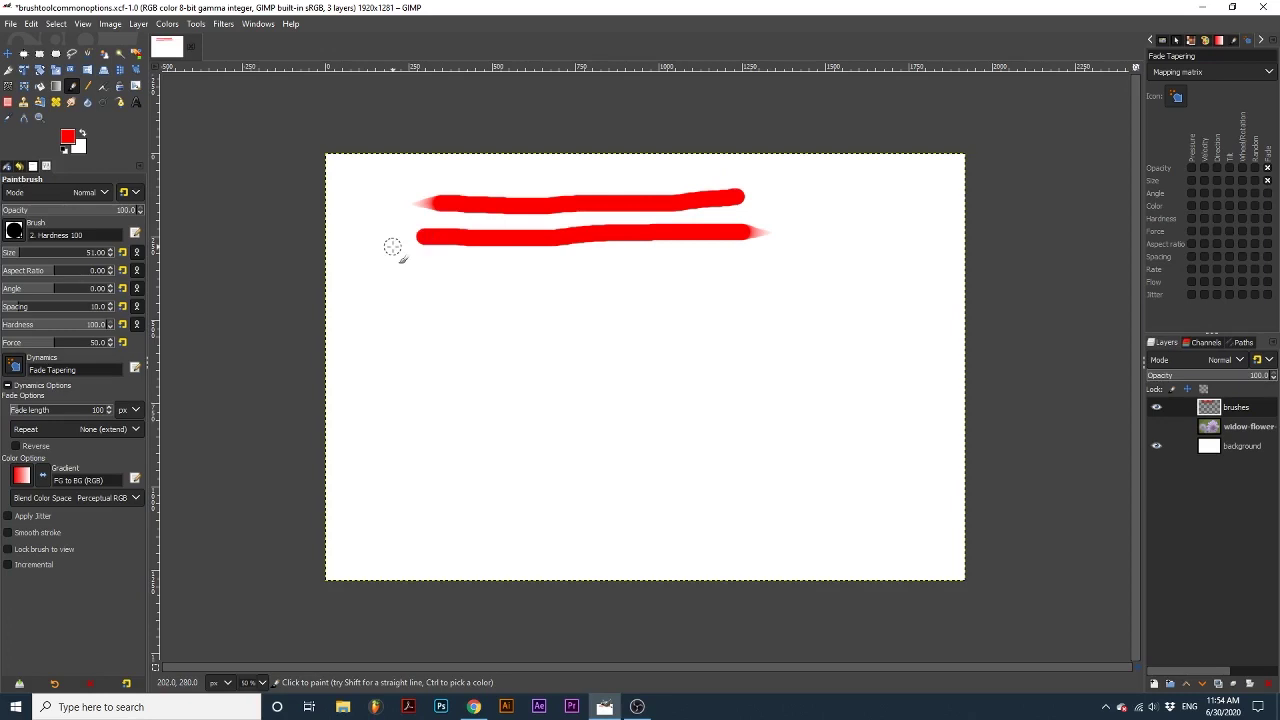
left_click(1268, 180)
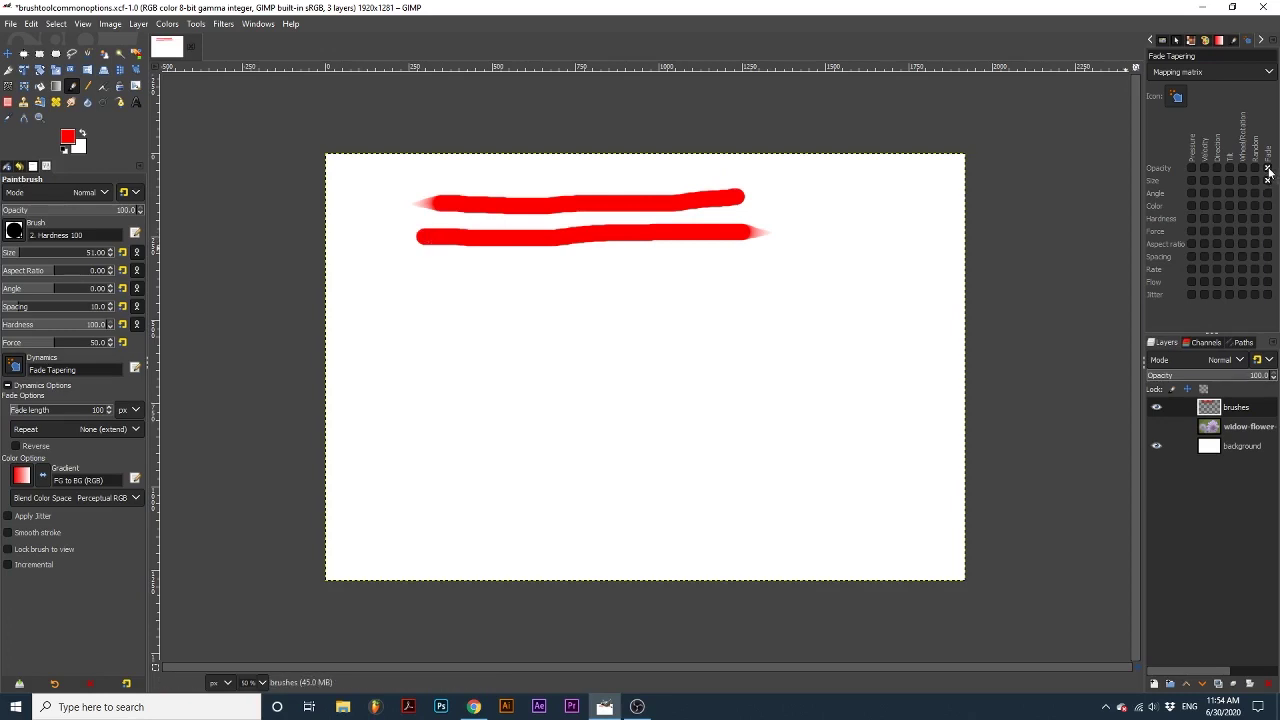
- Choose the Random Color dynamics with the FG to BG (HSV counter-clockwise) gradient and paint a long horizontal stroke below the red ones
left_click(14, 365)
left_click(80, 508)
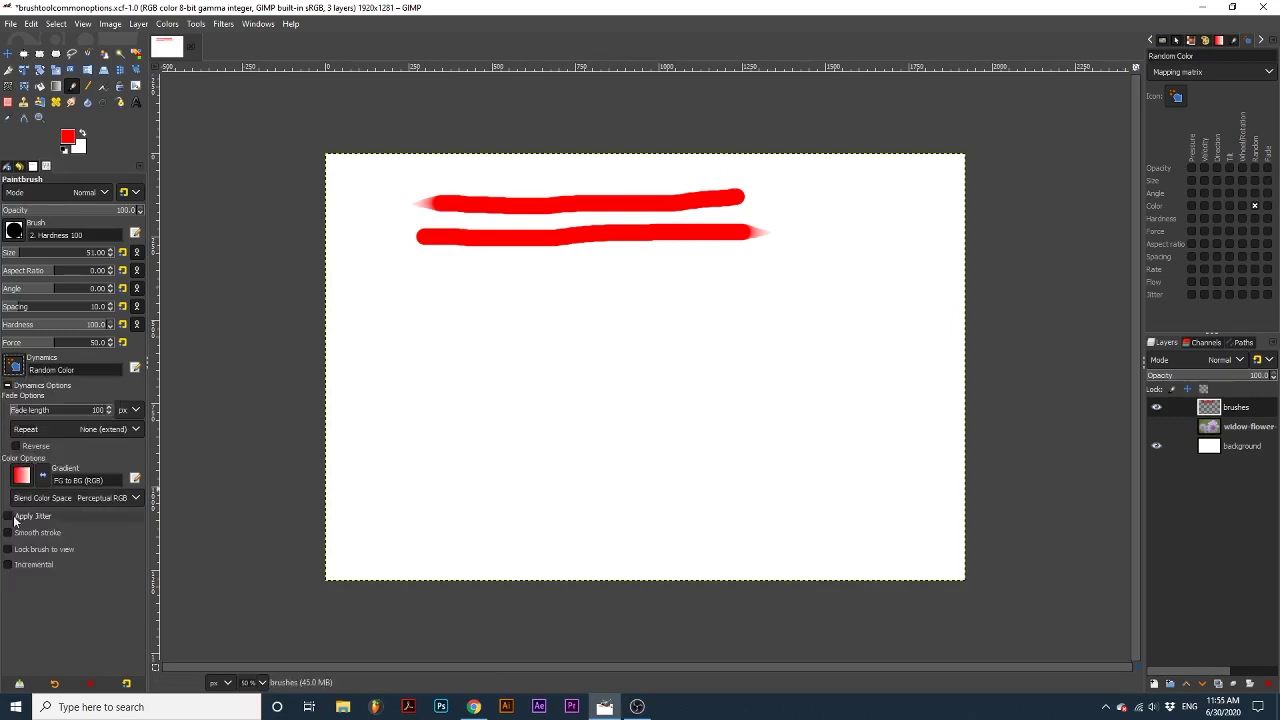
left_click(21, 478)
left_click(31, 562)
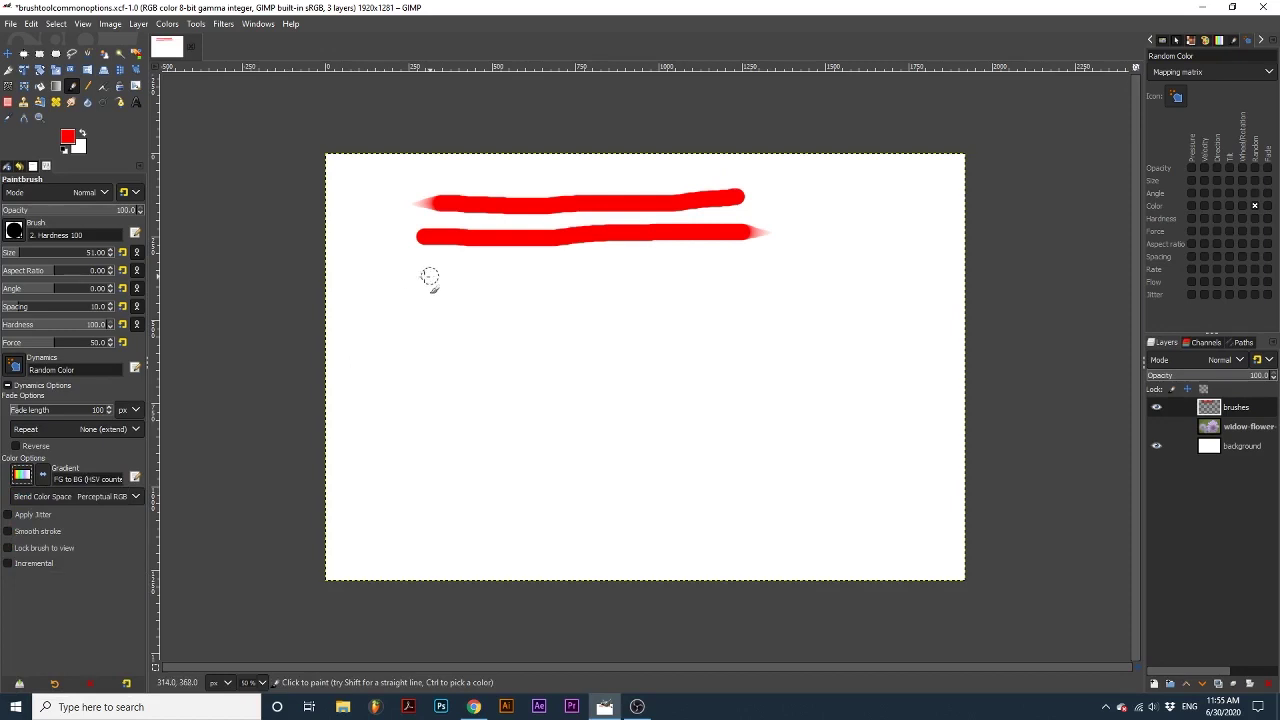
left_click_drag(410, 278, 818, 268)
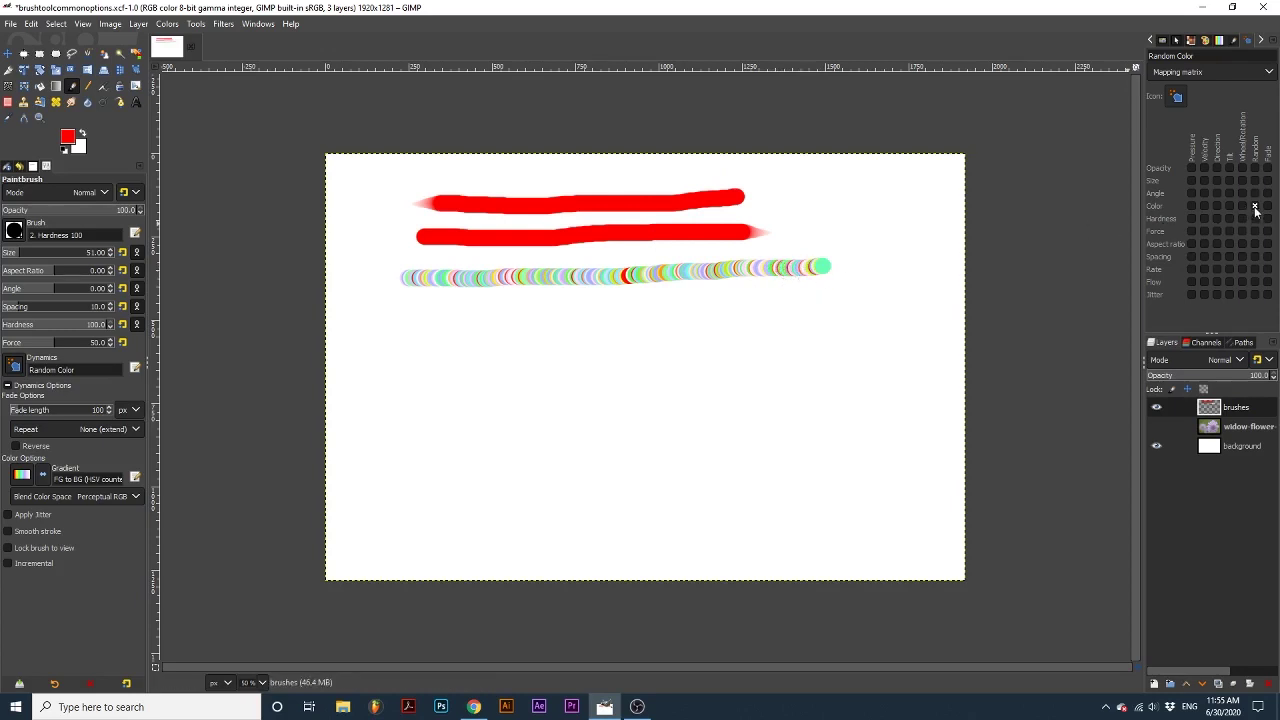
- Choose the Velocity Tapering dynamics and paint one accelerating stroke inward from each side below the multicolored stroke
left_click(14, 367)
left_click(84, 536)
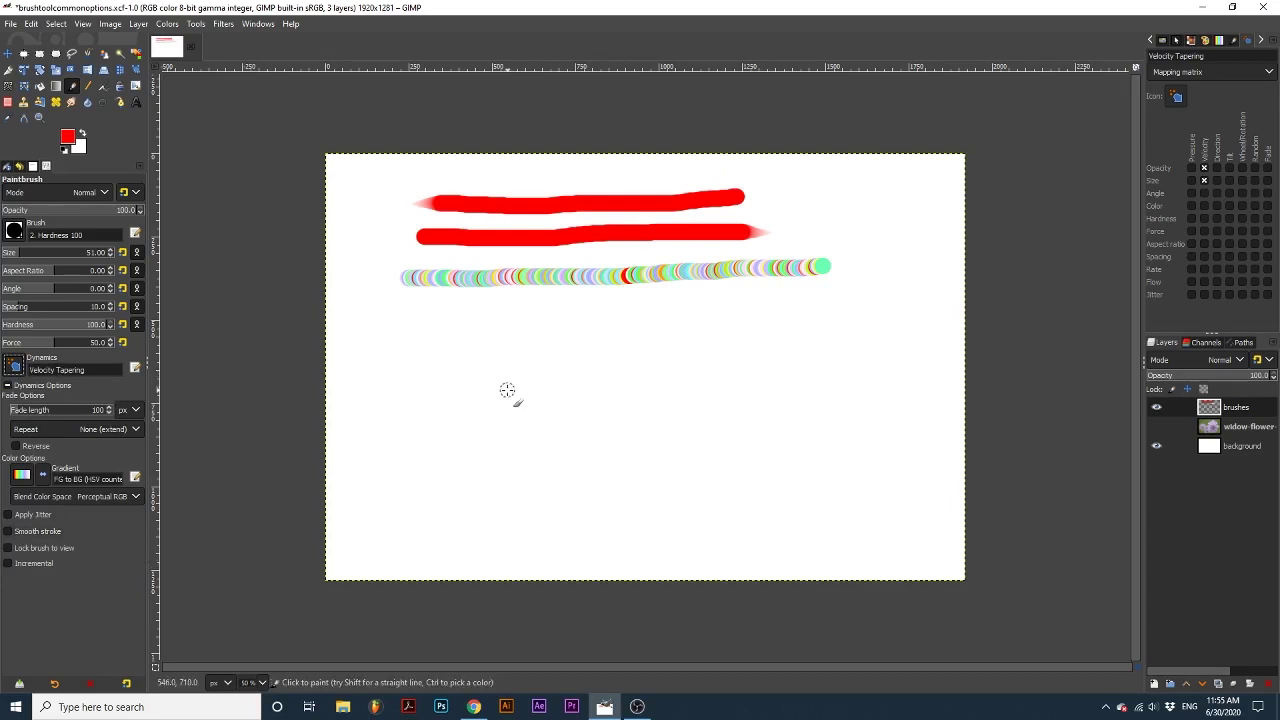
mouse_move(396, 326)
left_mouse_down()
mouse_move(434, 338)
mouse_move(681, 322)
left_mouse_up()
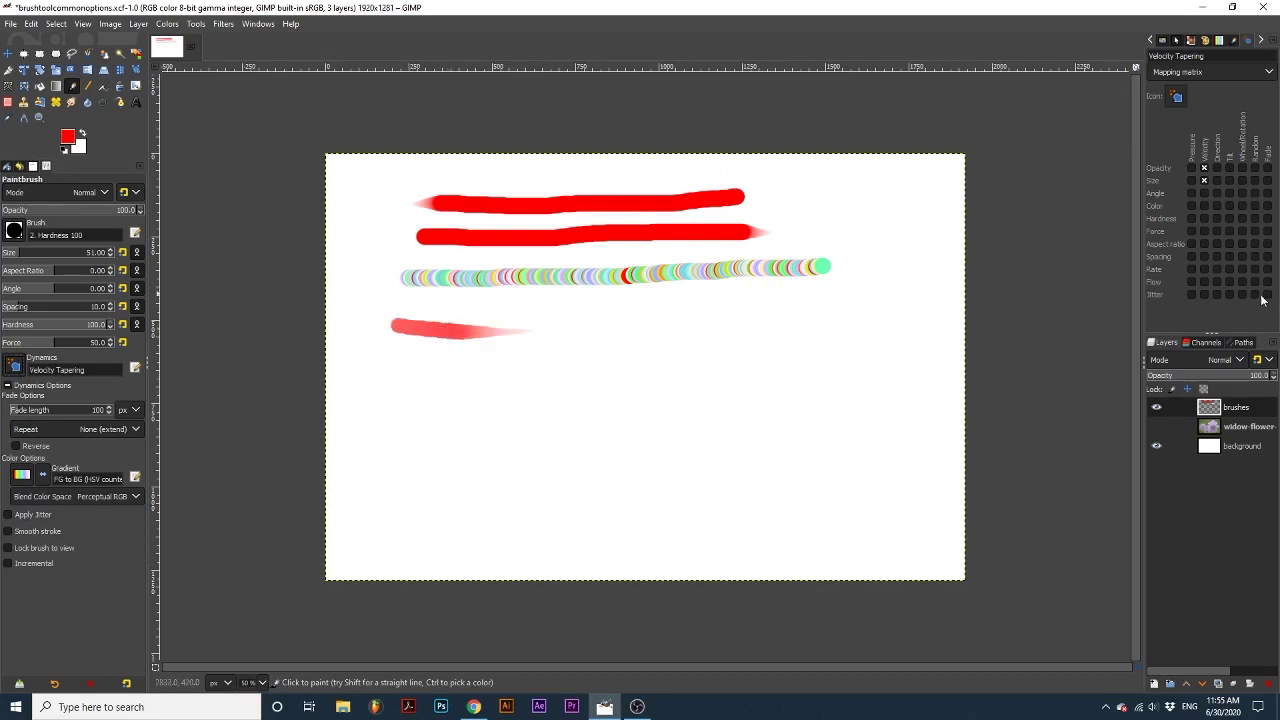
left_click_drag(926, 321, 755, 325)
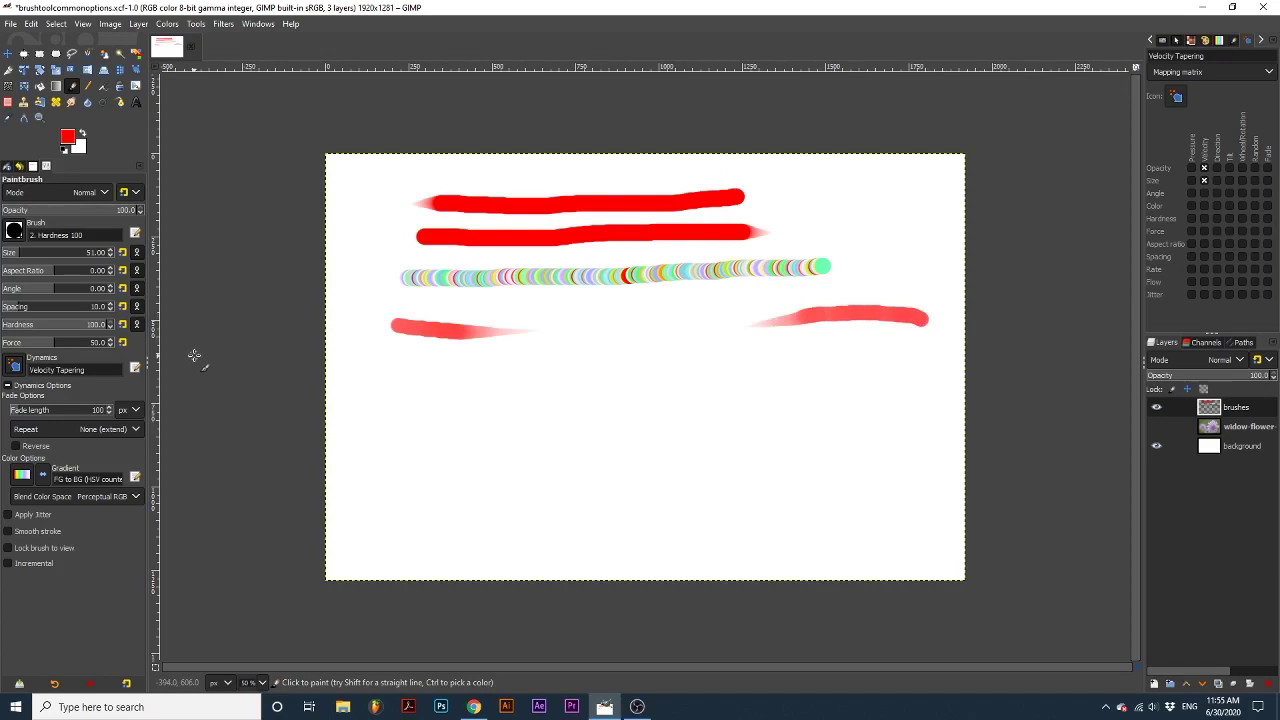
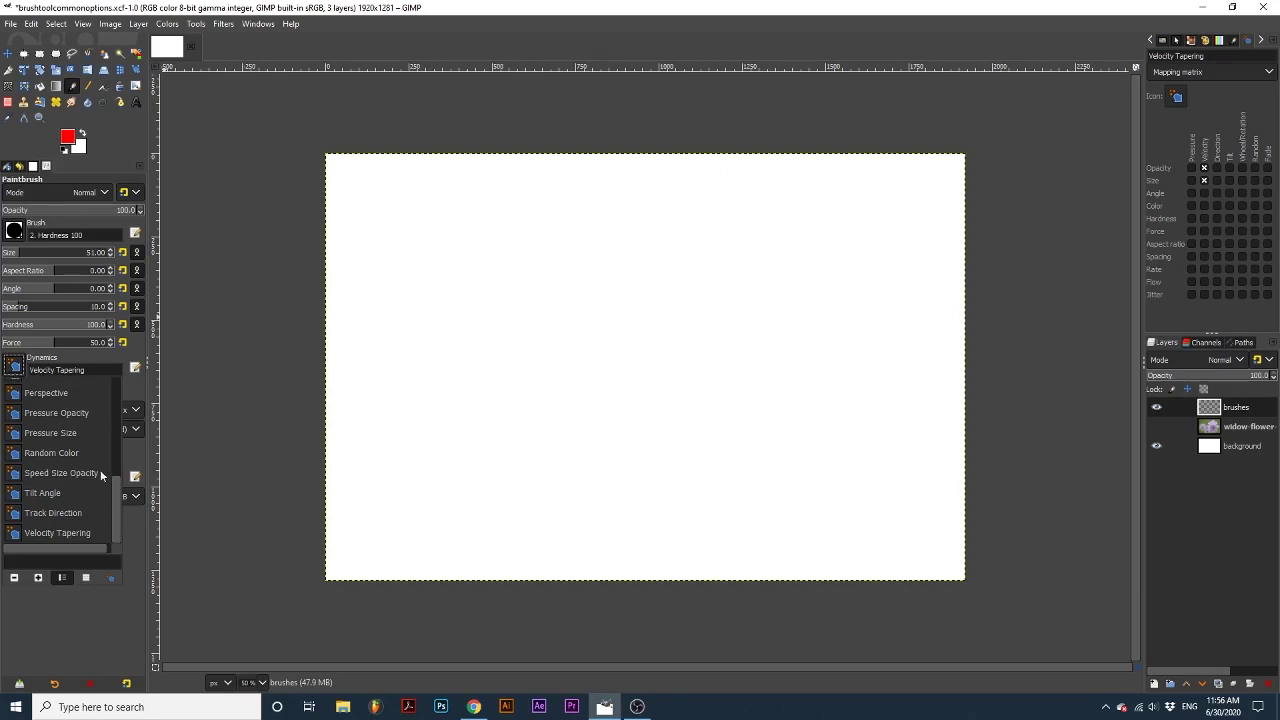
- Create a new dynamics preset named Custom Preset with Opacity and Size mapped to Velocity
left_click(112, 578)
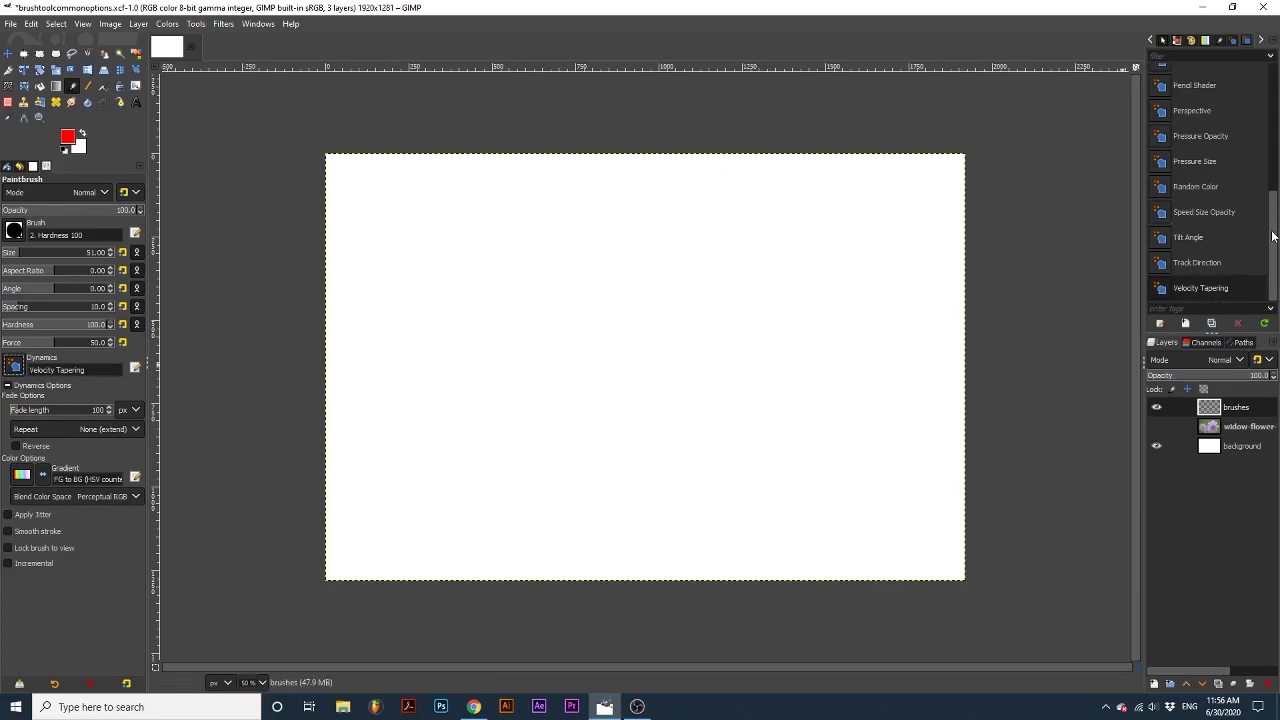
left_click(1183, 325)
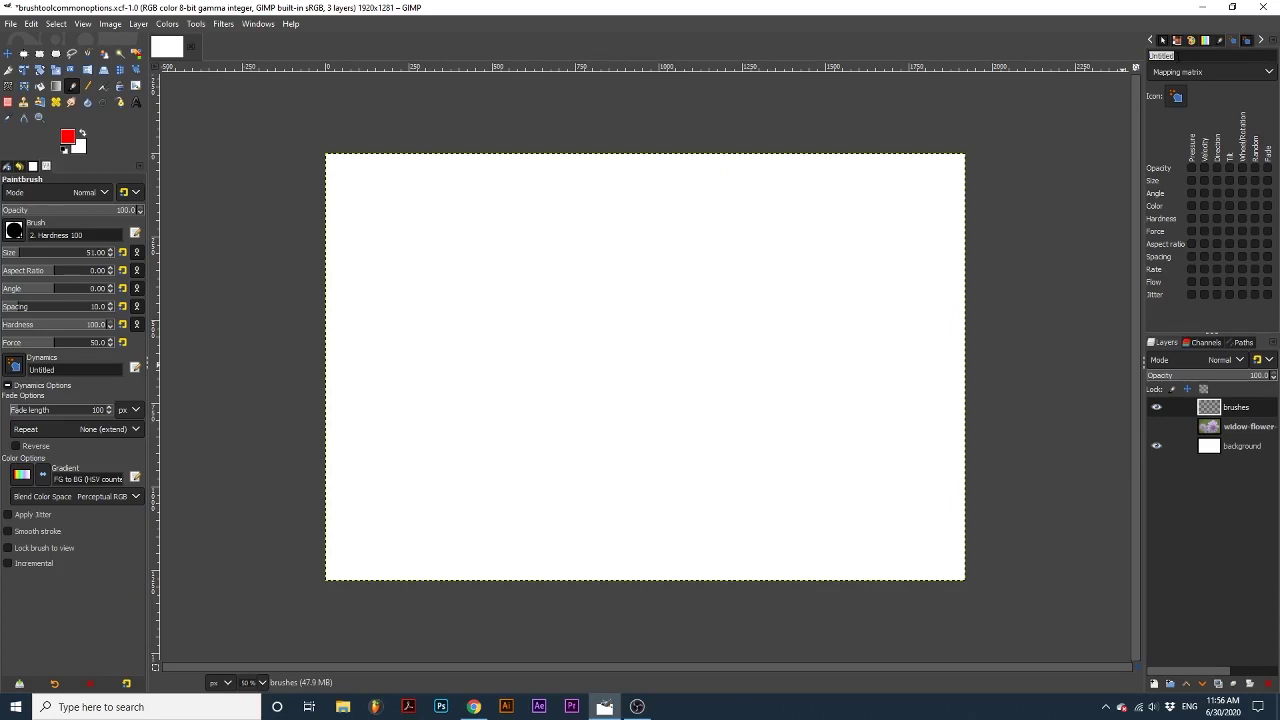
type("Custom Preset")
left_click(1204, 168)
- Test Custom Preset with two short strokes at the canvas top, a small dab and another stroke below
left_click_drag(452, 212, 573, 204)
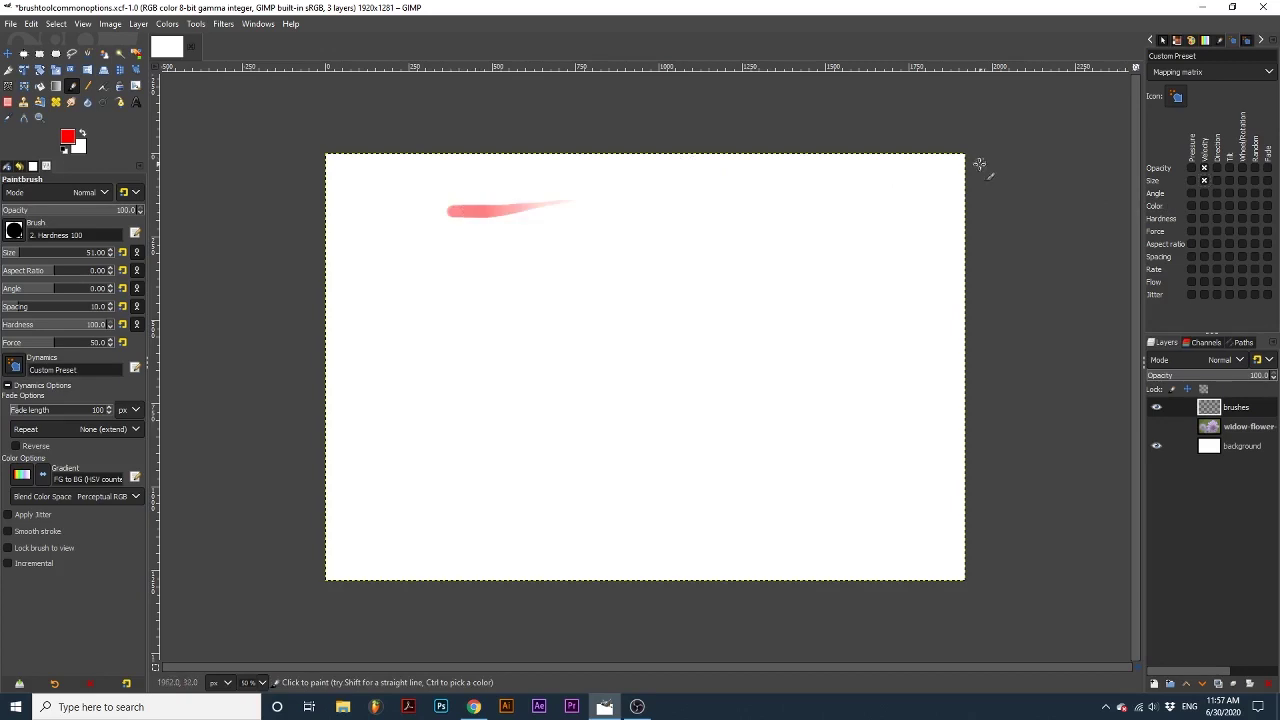
left_click_drag(855, 189, 730, 205)
left_click(387, 319)
left_click_drag(446, 293, 620, 283)
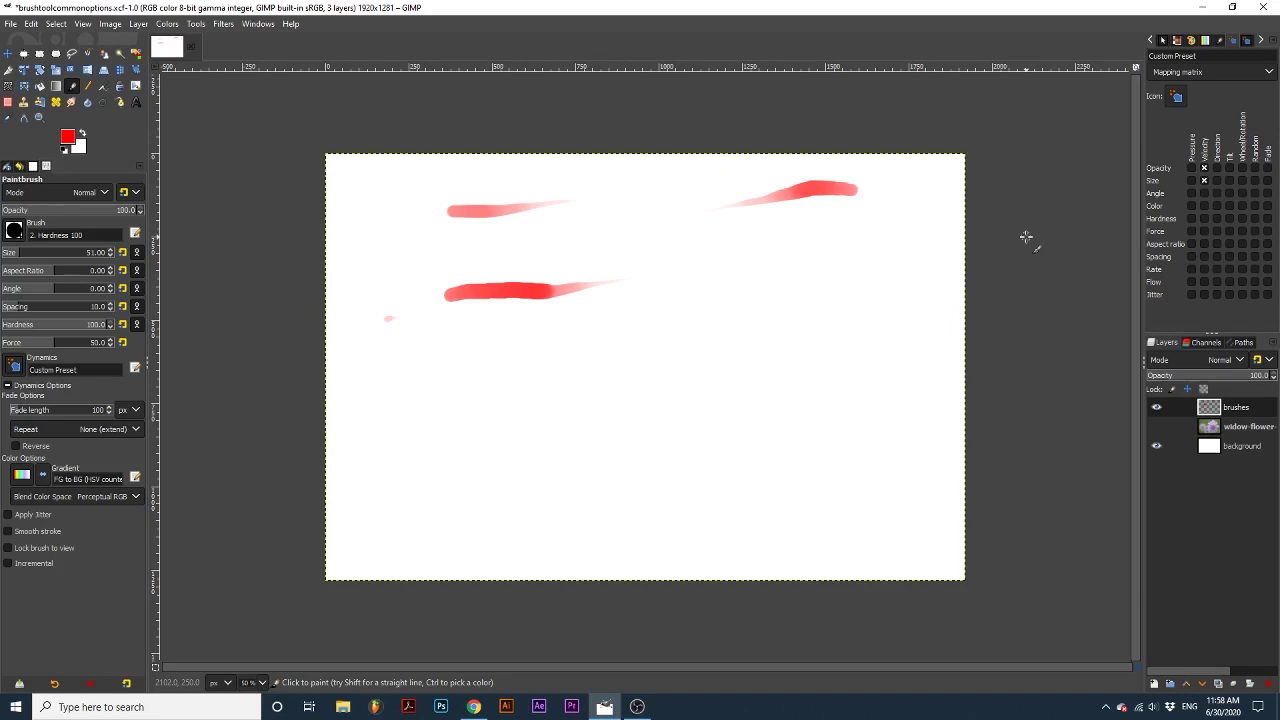
- Invert the Velocity curve for Opacity in Custom Preset and paint a test stroke below the existing ones
left_click(1207, 72)
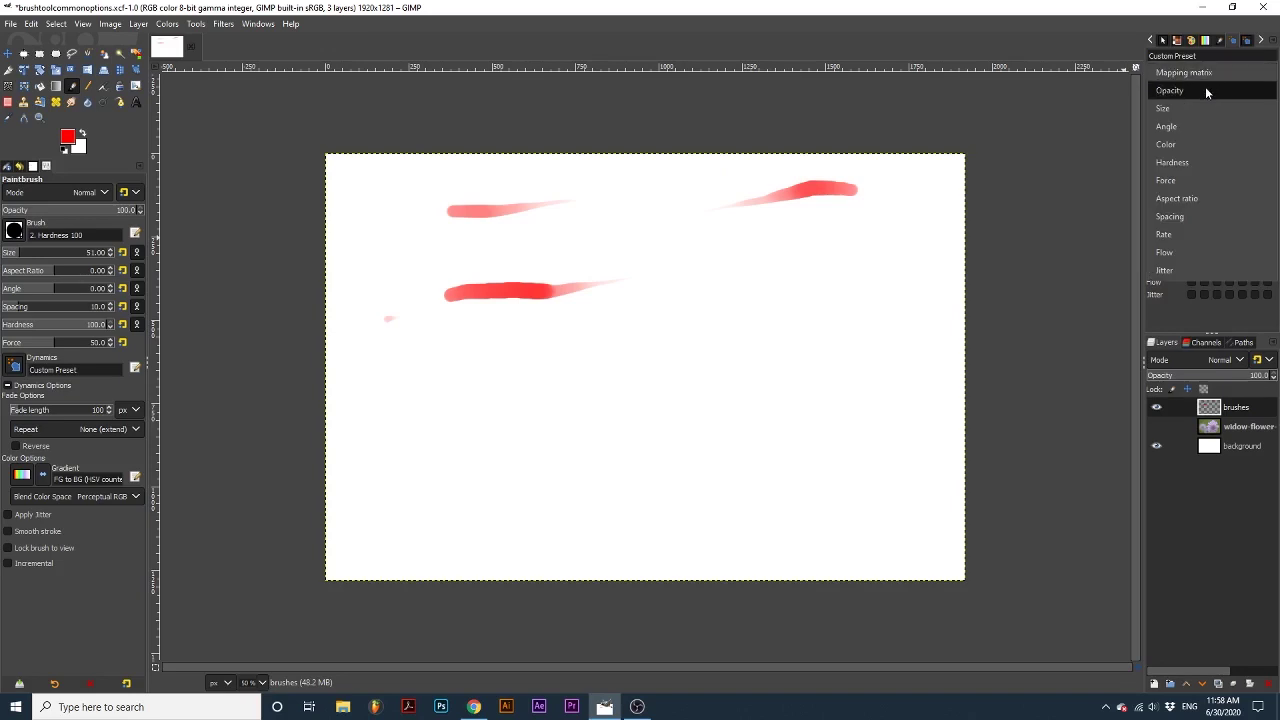
left_click(1205, 88)
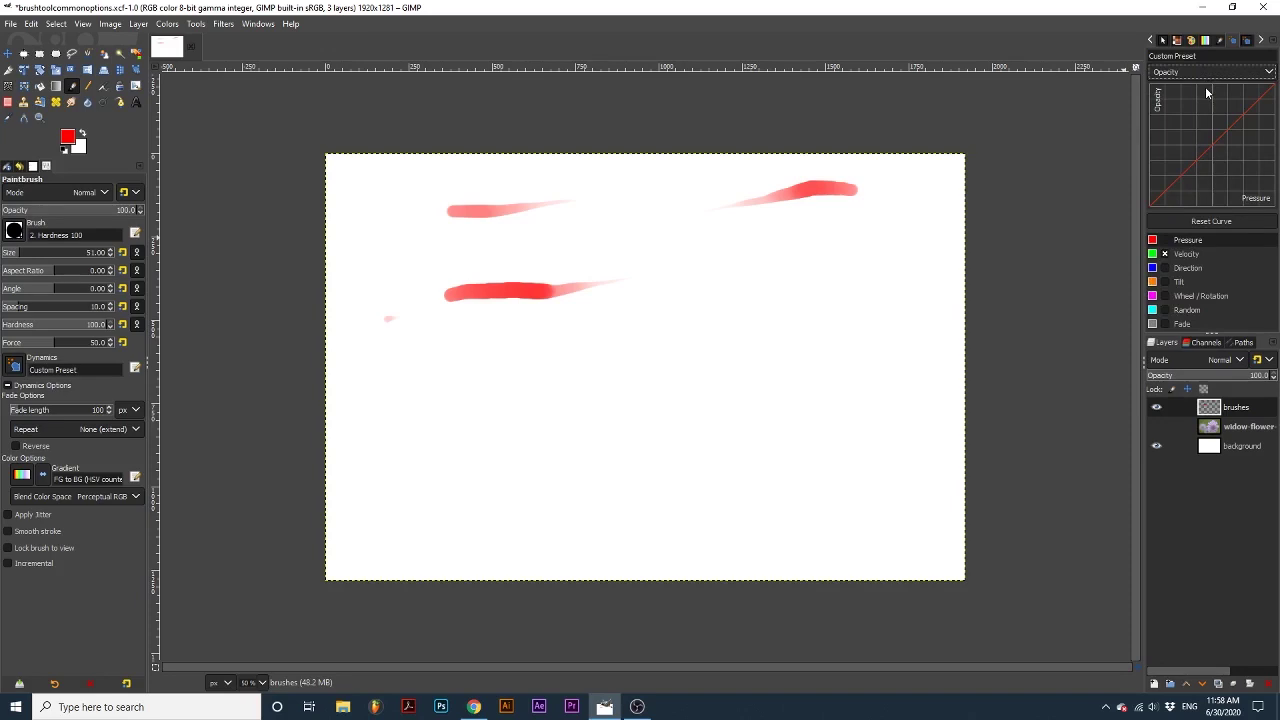
left_click(1197, 253)
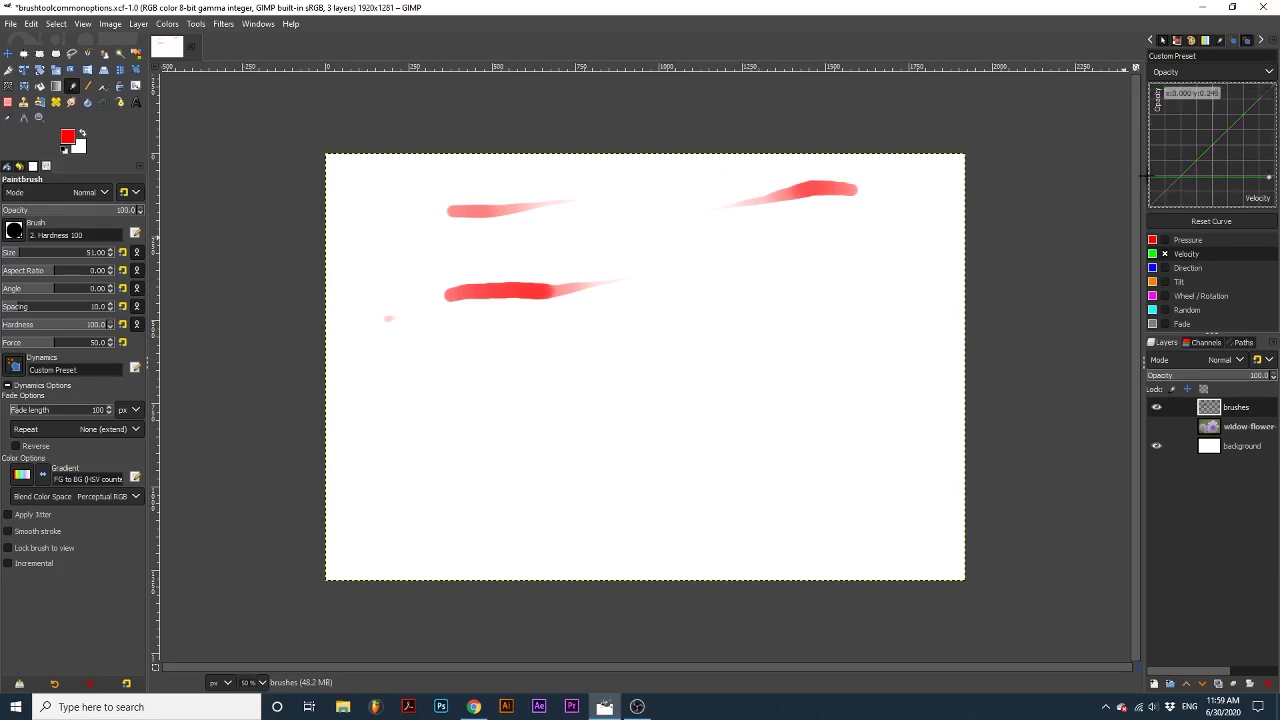
left_click_drag(1273, 100, 1275, 207)
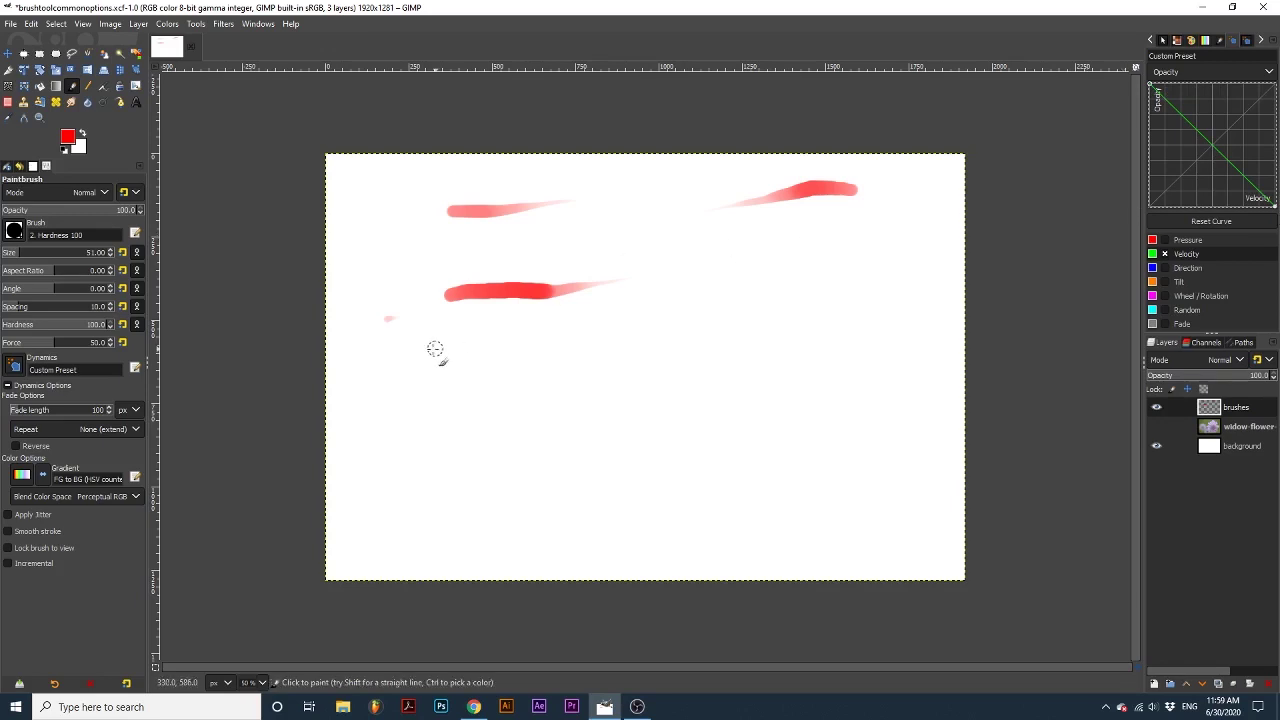
left_click_drag(454, 355, 634, 345)
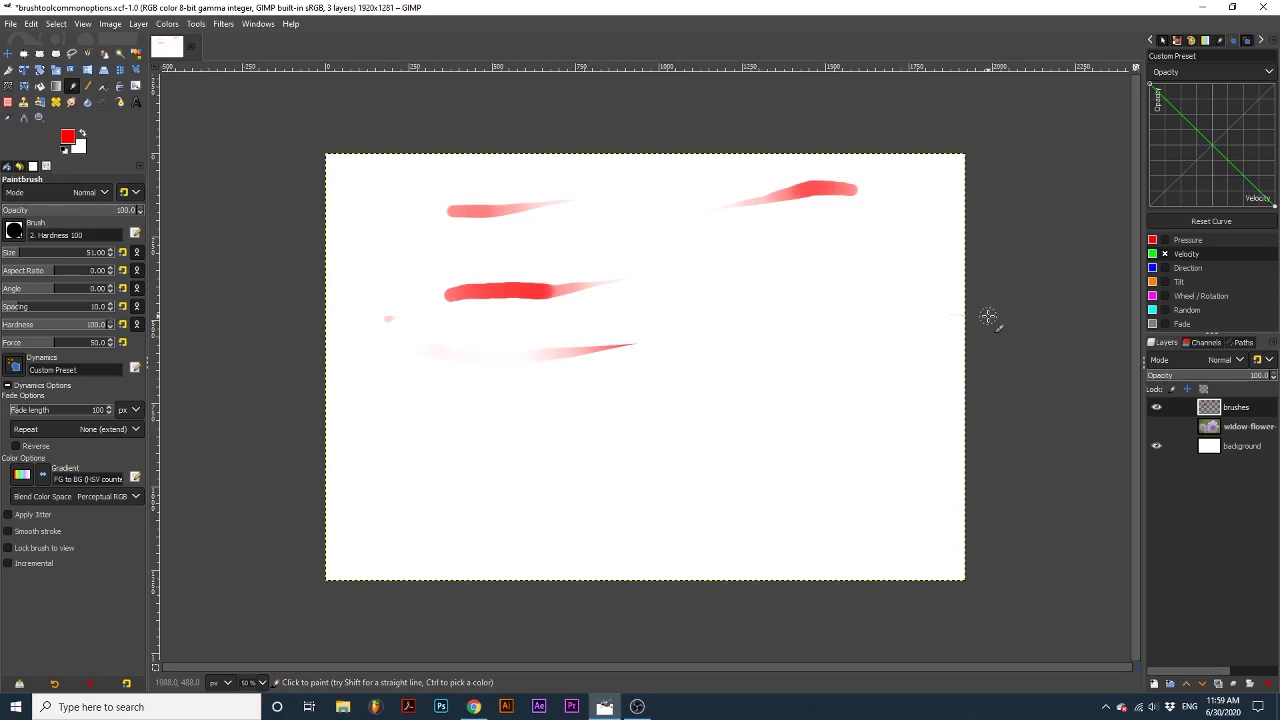
- Invert the Velocity curve for Size in Custom Preset and paint a test stroke in the lower part of the canvas
left_click(1204, 74)
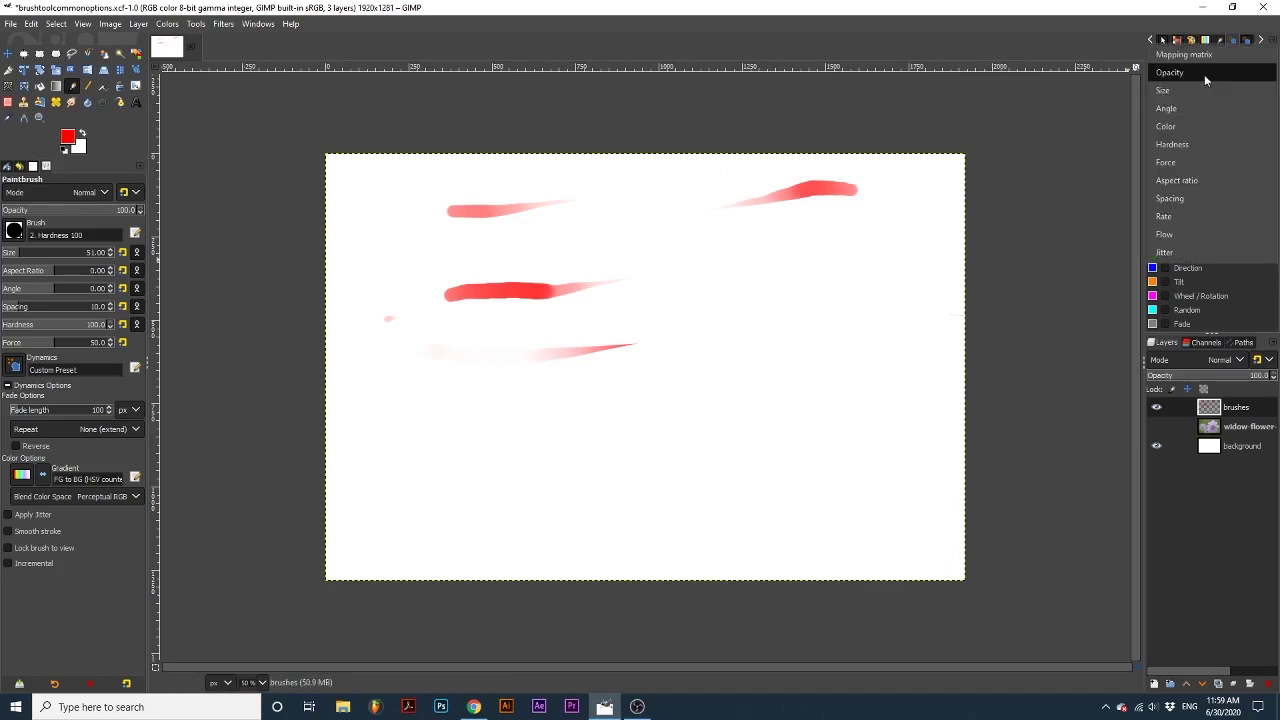
left_click(1194, 89)
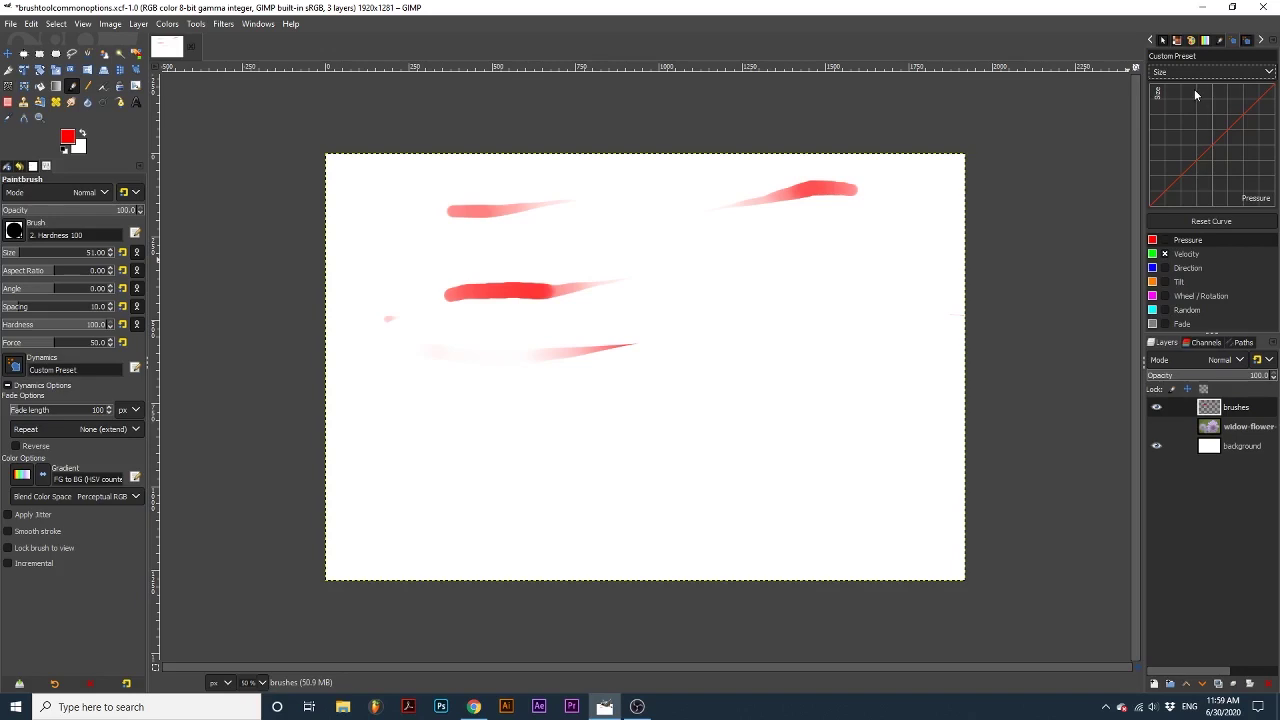
left_click(1190, 254)
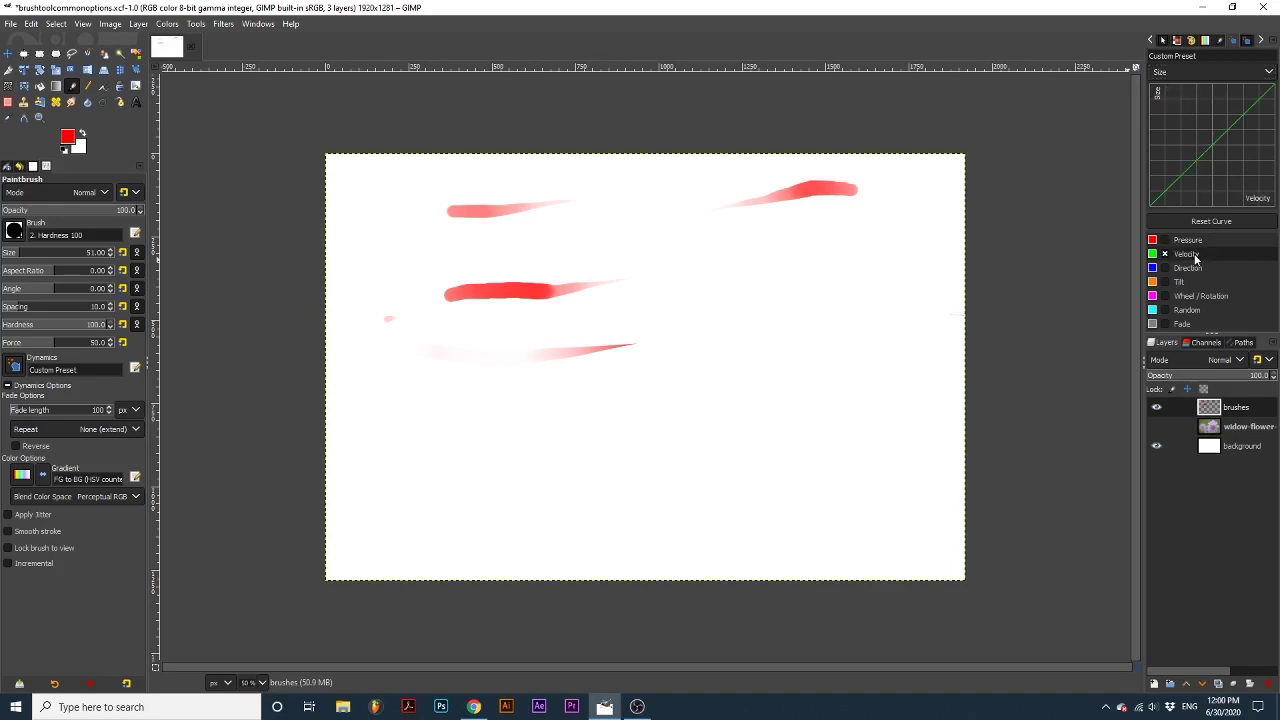
left_click_drag(1271, 87, 1150, 88)
left_click_drag(1272, 88, 1276, 206)
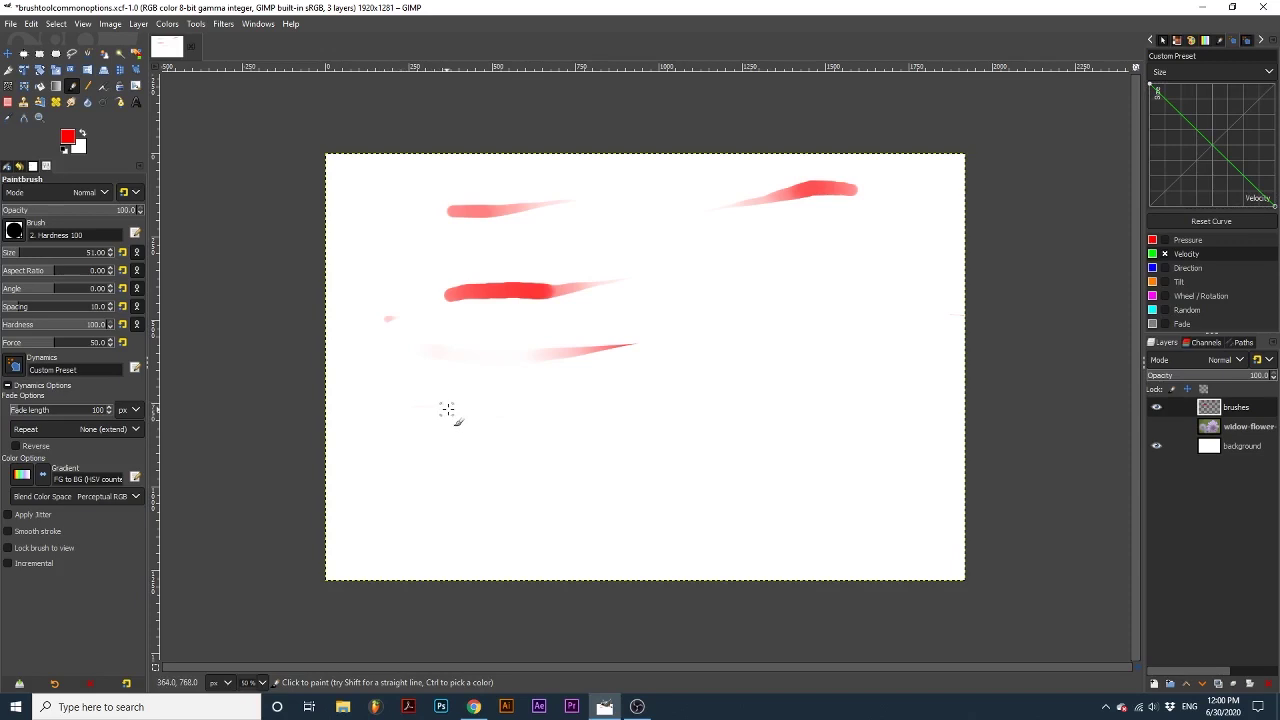
mouse_move(451, 409)
left_mouse_down()
mouse_move(735, 406)
mouse_move(722, 498)
mouse_move(486, 517)
mouse_move(484, 494)
mouse_move(628, 448)
mouse_move(762, 366)
mouse_move(641, 345)
mouse_move(577, 468)
mouse_move(914, 496)
mouse_move(781, 330)
mouse_move(746, 232)
mouse_move(459, 270)
mouse_move(740, 326)
mouse_move(802, 281)
mouse_move(417, 458)
left_mouse_up()
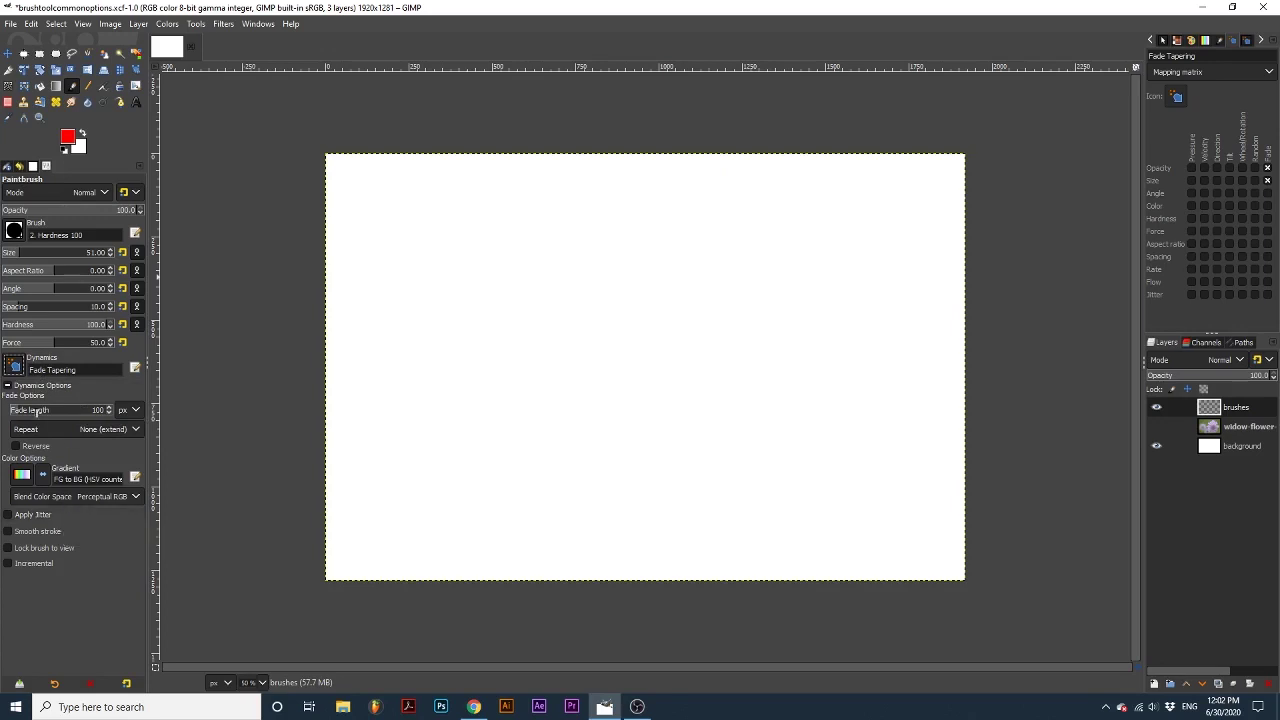
- With the Fade Tapering dynamics, set the fade length to 50 px and paint two short horizontal strokes near the canvas top
left_click_drag(18, 410, 14, 368)
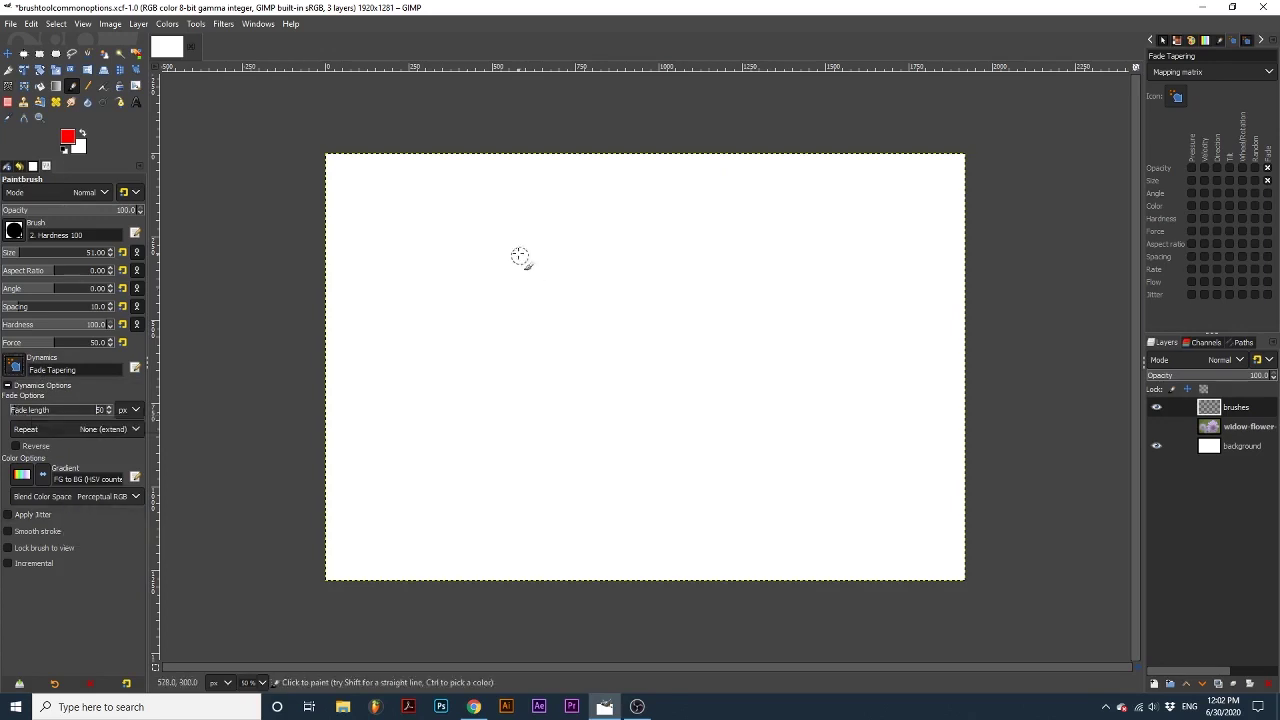
left_click_drag(447, 219, 586, 224)
left_click_drag(694, 199, 613, 197)
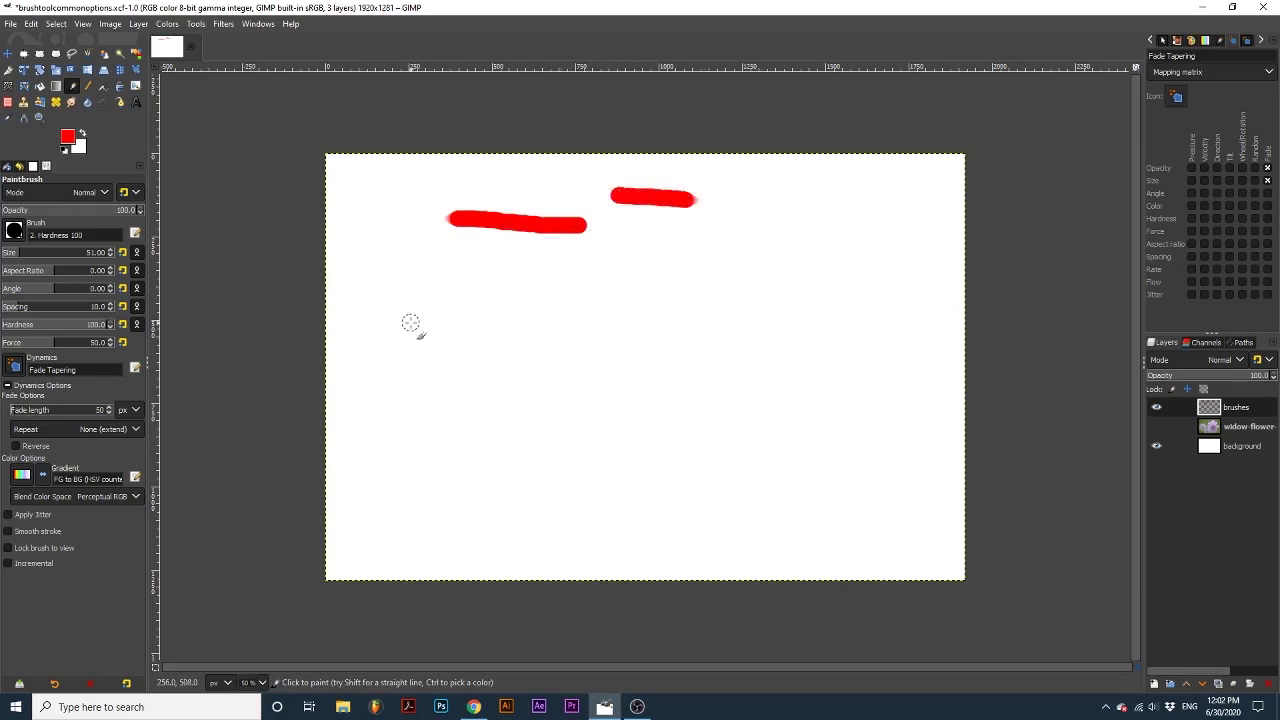
- Set the fade length to 790 px and paint two long strokes sloping from upper right to lower left
left_click_drag(40, 413, 85, 420)
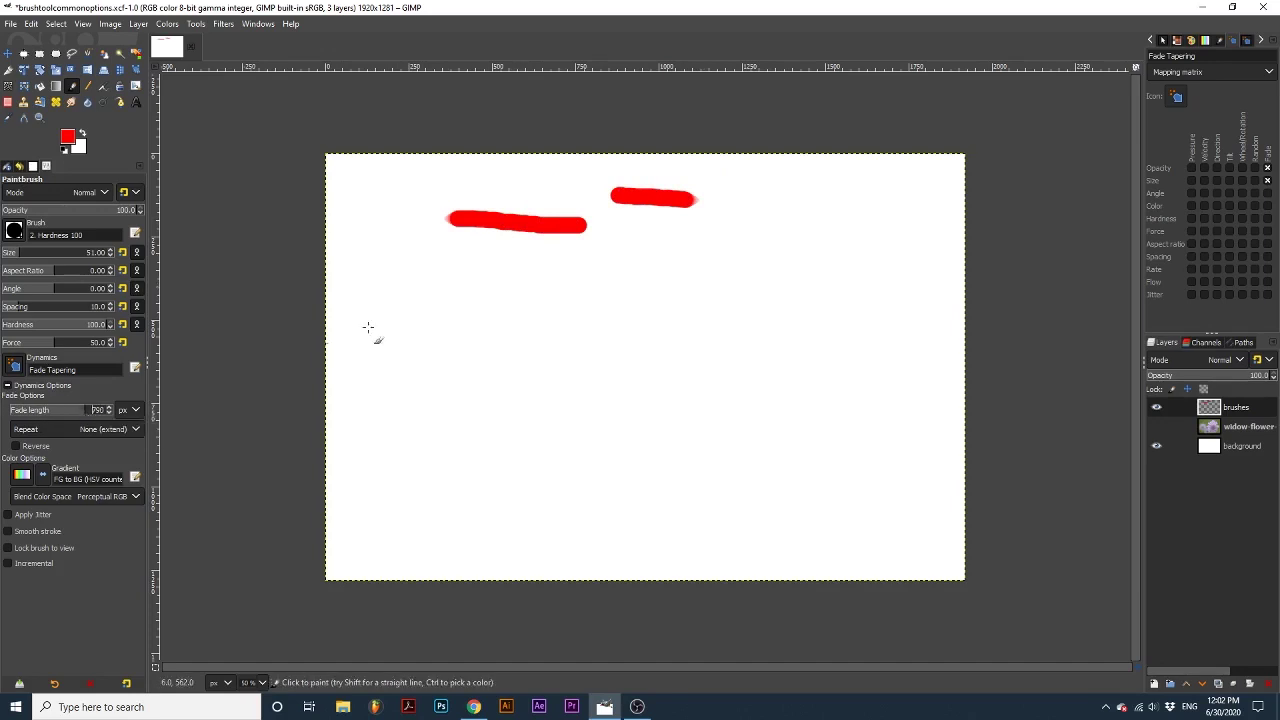
mouse_move(850, 198)
left_mouse_down()
mouse_move(642, 258)
mouse_move(442, 272)
left_mouse_up()
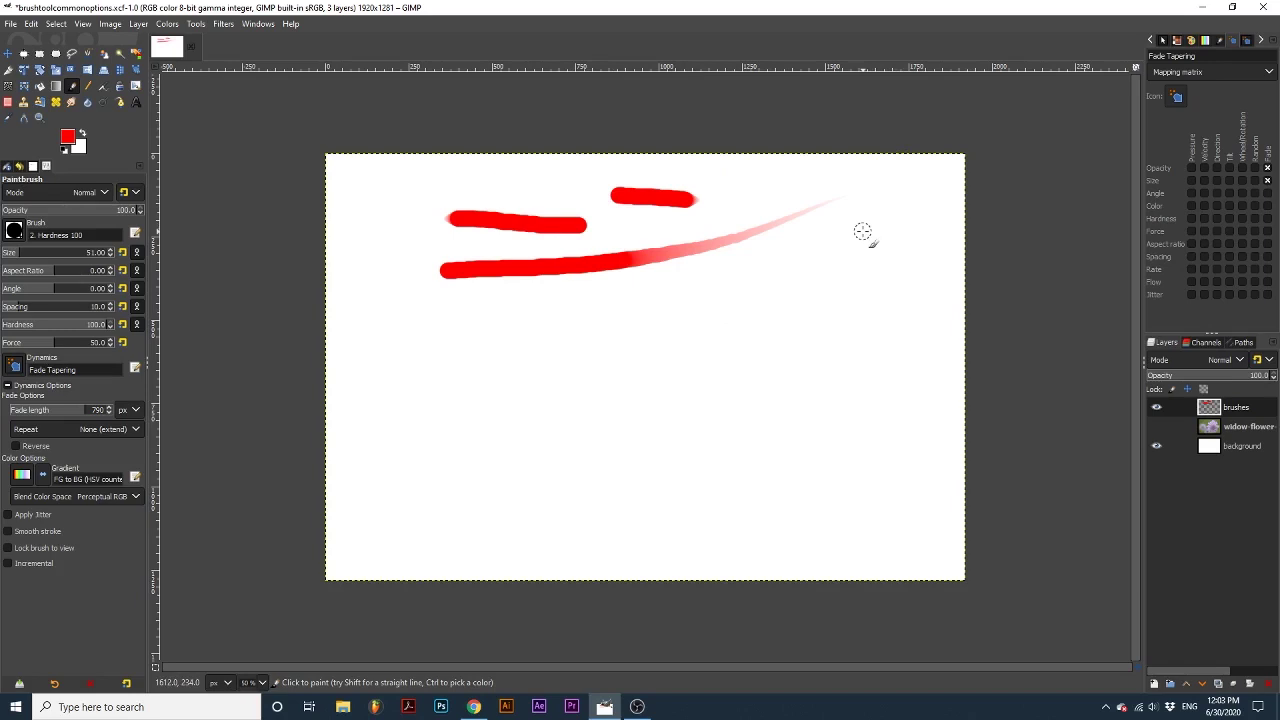
mouse_move(826, 248)
left_mouse_down()
mouse_move(738, 283)
mouse_move(556, 322)
mouse_move(402, 333)
left_mouse_up()
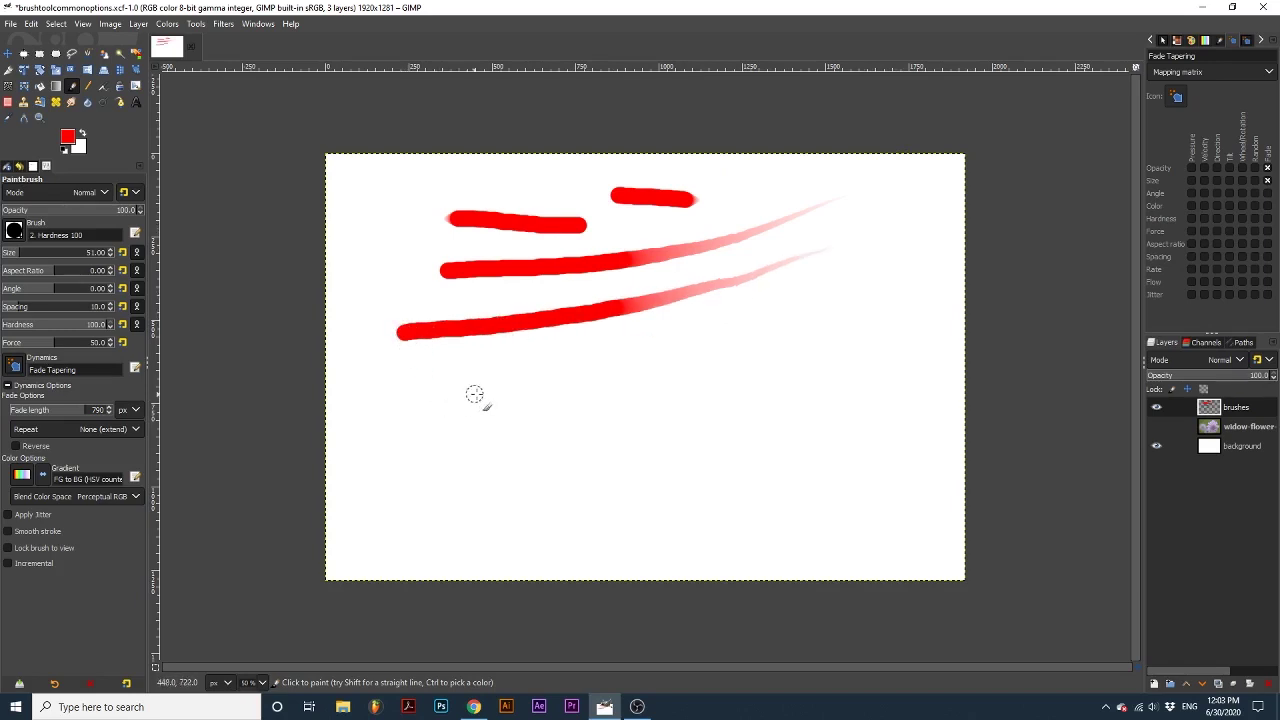
- Turn on Reverse for the fade and paint a horizontal stroke below the two long ones
left_click(16, 446)
left_click_drag(366, 378, 600, 368)
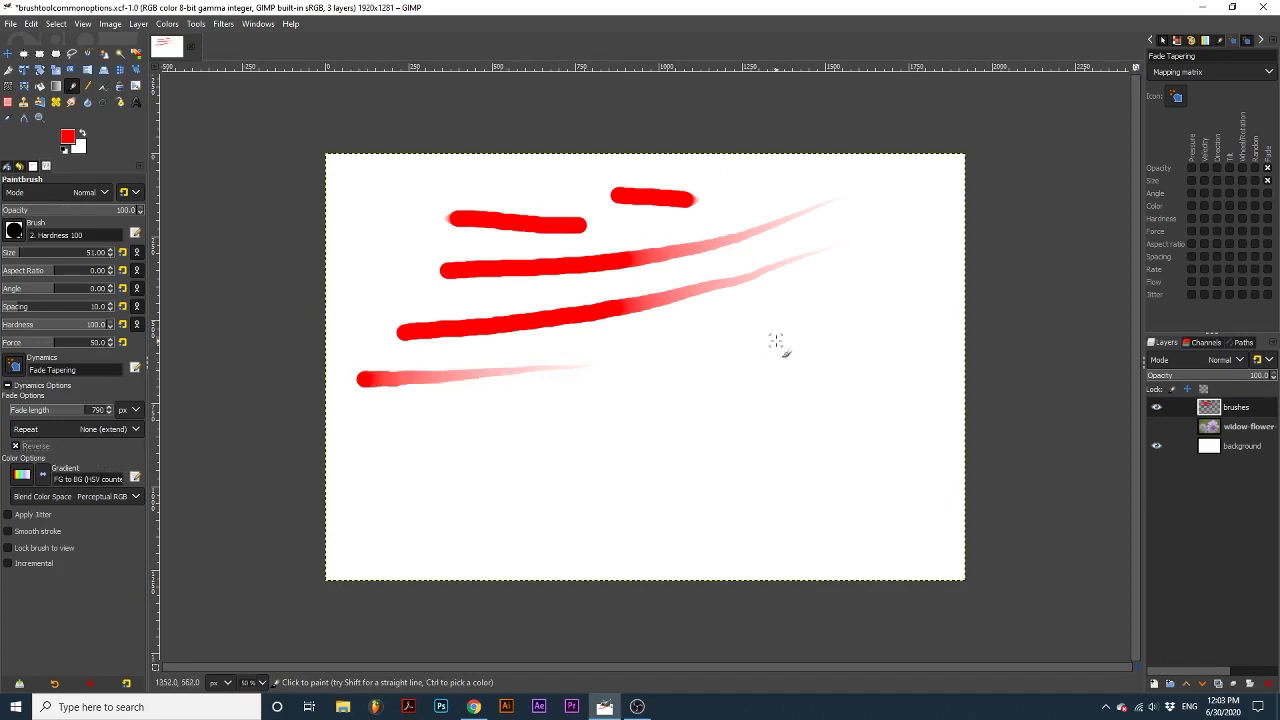
- Paint a reversed-fade stroke in the canvas's right half, and with Reverse off paint a spiral at the canvas's lower left
left_click_drag(882, 290, 658, 345)
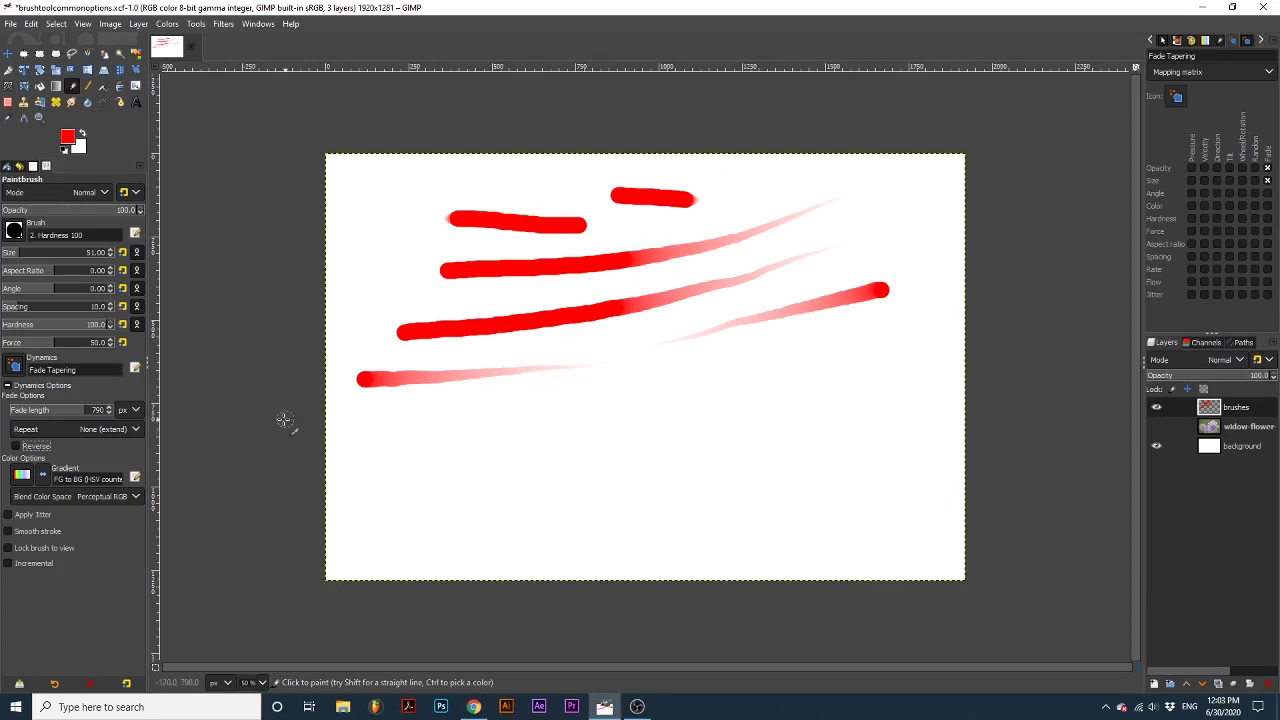
mouse_move(460, 405)
left_mouse_down()
mouse_move(398, 422)
mouse_move(369, 470)
mouse_move(418, 506)
mouse_move(461, 489)
mouse_move(465, 448)
mouse_move(427, 428)
mouse_move(397, 444)
mouse_move(428, 461)
left_mouse_up()
- Set the fade repeat to Sawtooth wave and paint a stroke beside the spiral in the lower canvas
left_click(133, 429)
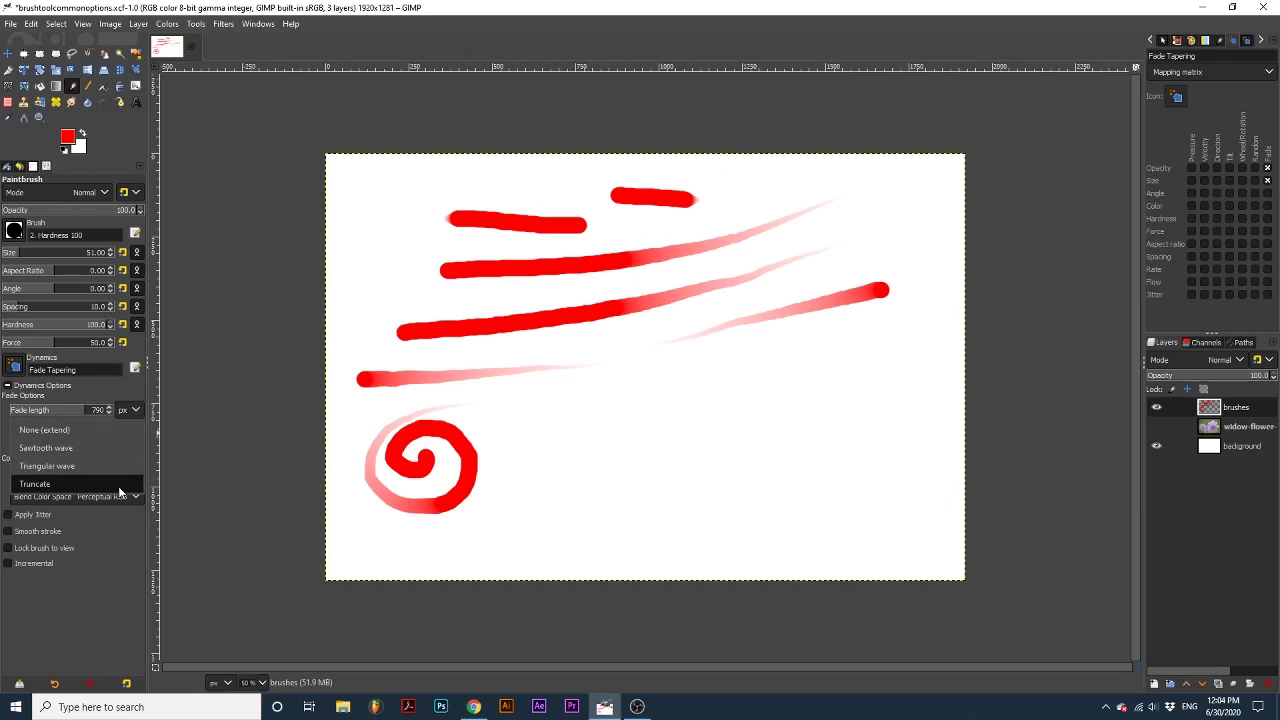
left_click(102, 444)
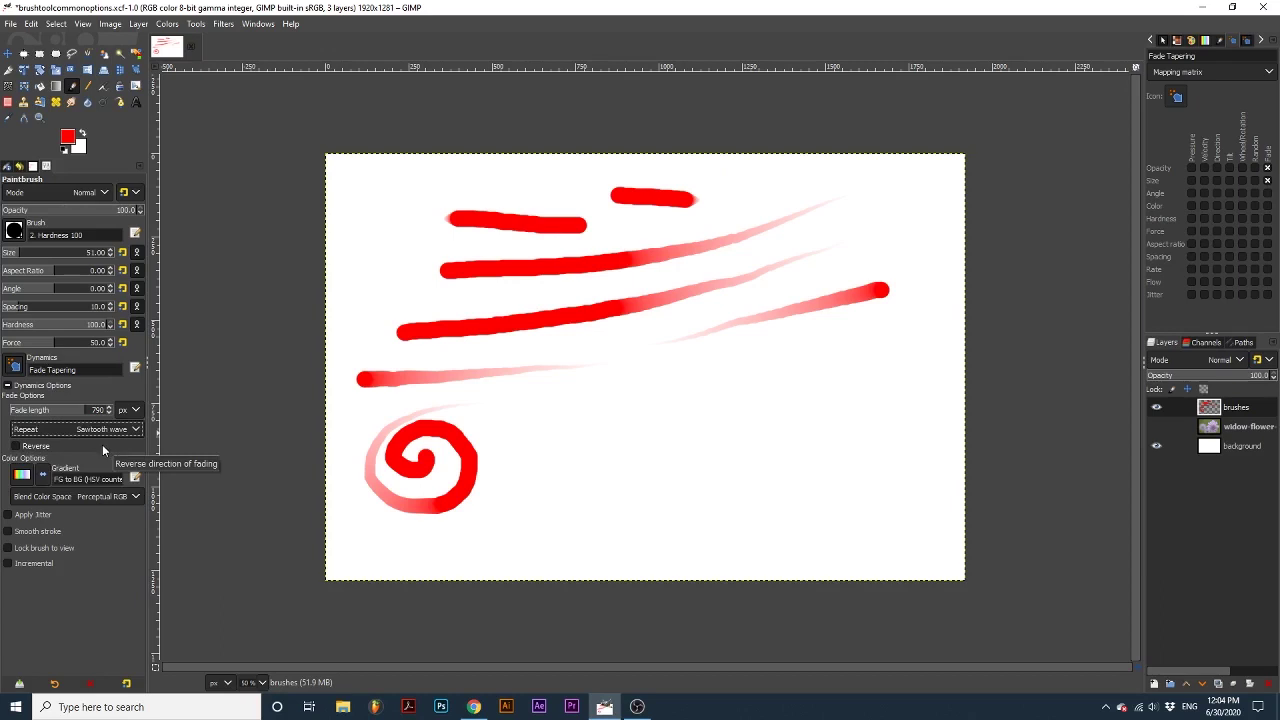
mouse_move(515, 432)
left_mouse_down()
mouse_move(523, 533)
mouse_move(545, 515)
mouse_move(544, 460)
mouse_move(578, 495)
mouse_move(587, 538)
mouse_move(624, 523)
mouse_move(614, 422)
mouse_move(649, 448)
mouse_move(648, 505)
mouse_move(670, 534)
mouse_move(693, 492)
mouse_move(685, 436)
mouse_move(711, 402)
mouse_move(739, 473)
mouse_move(734, 548)
left_mouse_up()
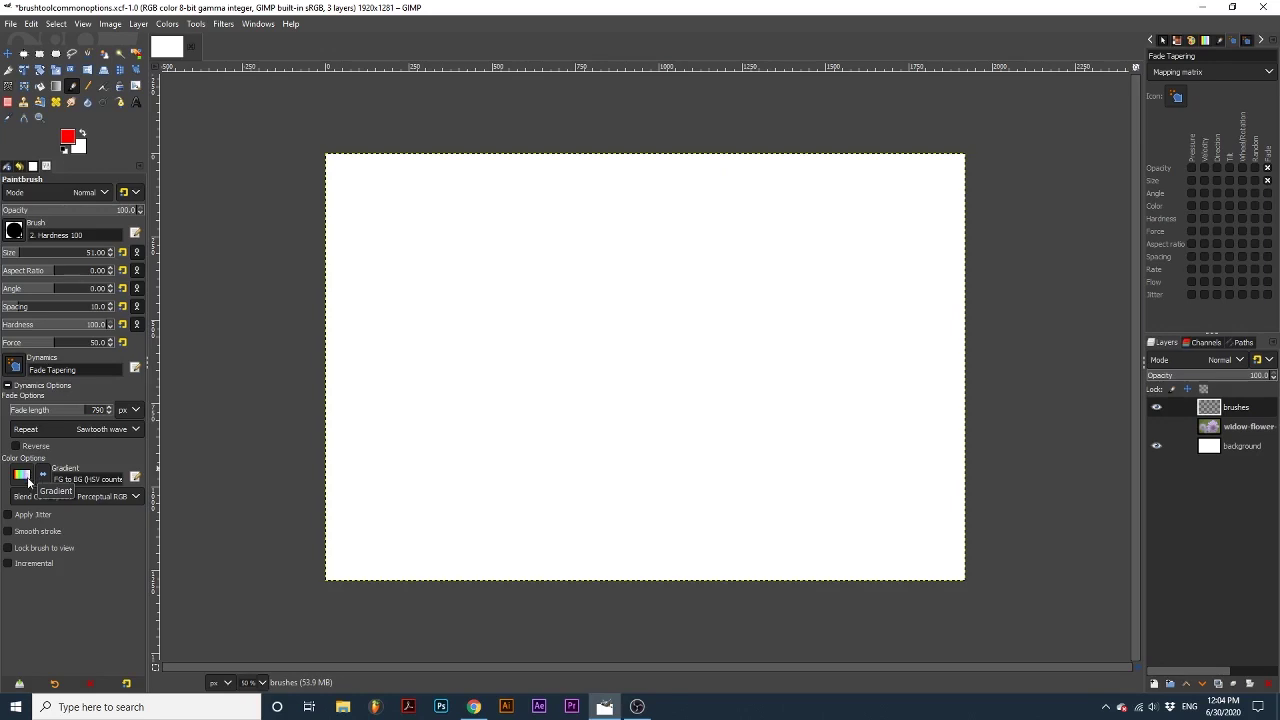
- Choose the Abstract 1 gradient for the colour options and open the Blend Color Space choices
left_click(22, 475)
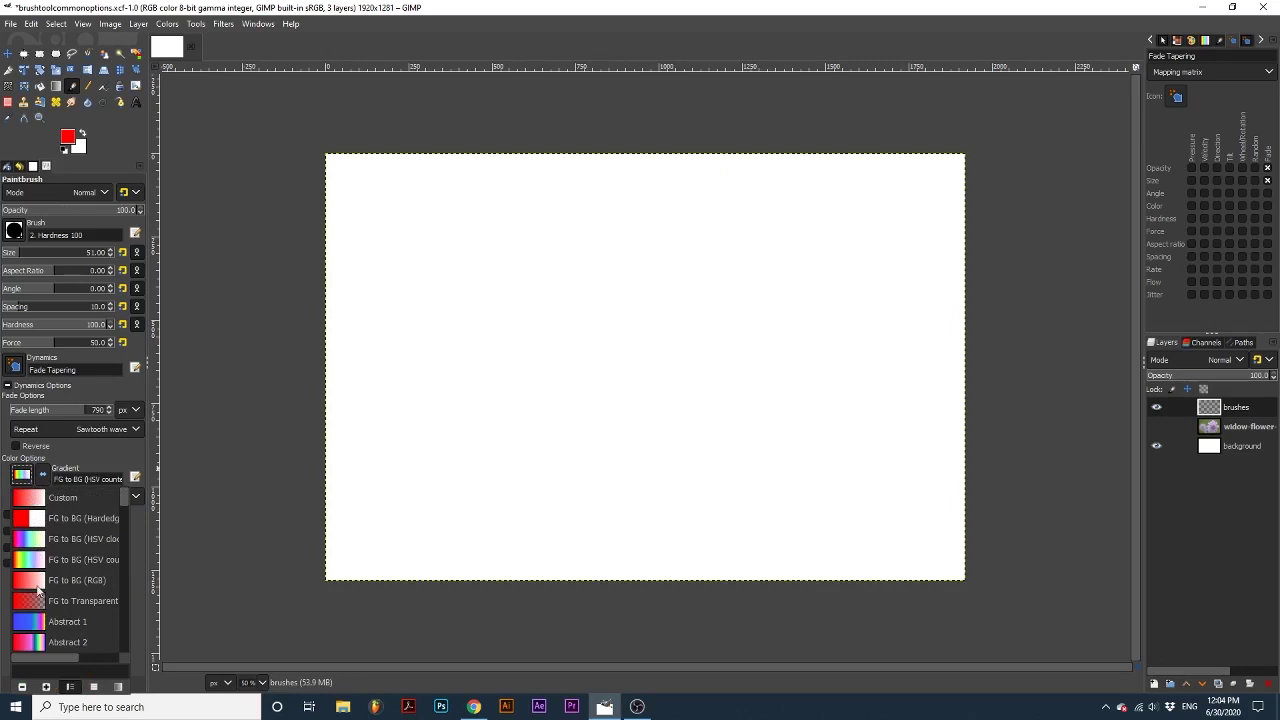
left_click(34, 628)
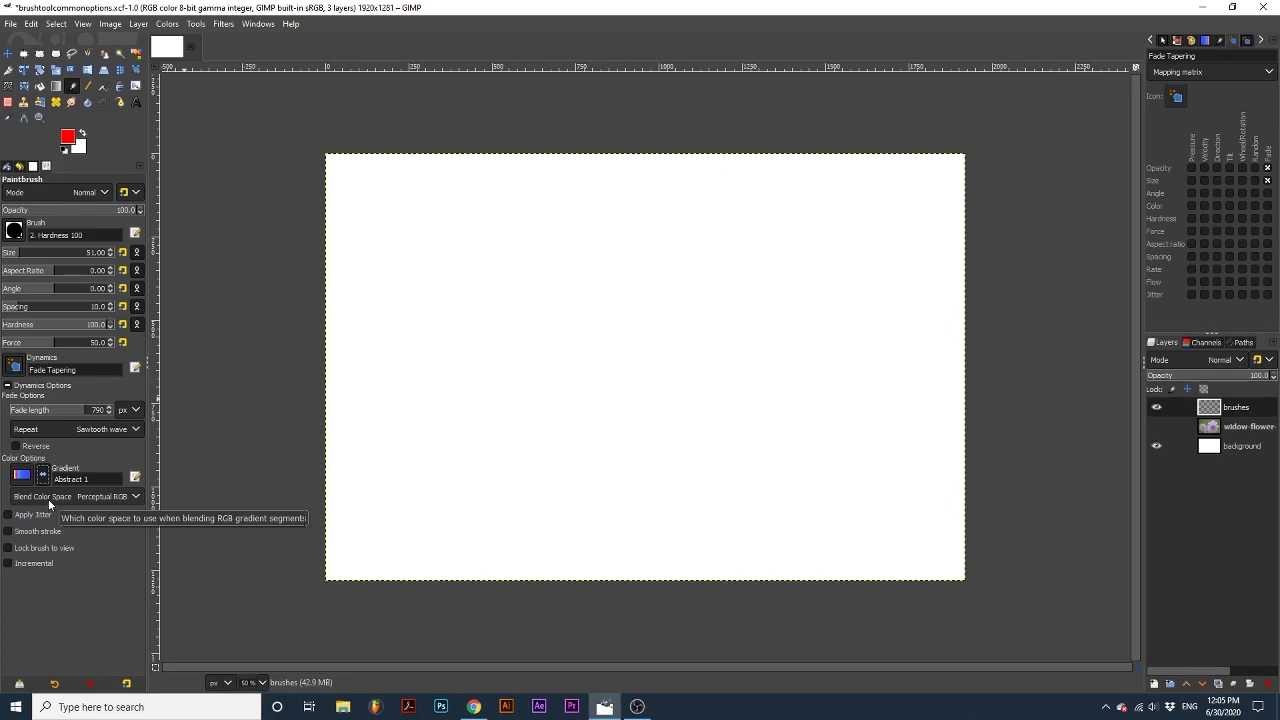
left_click(84, 499)
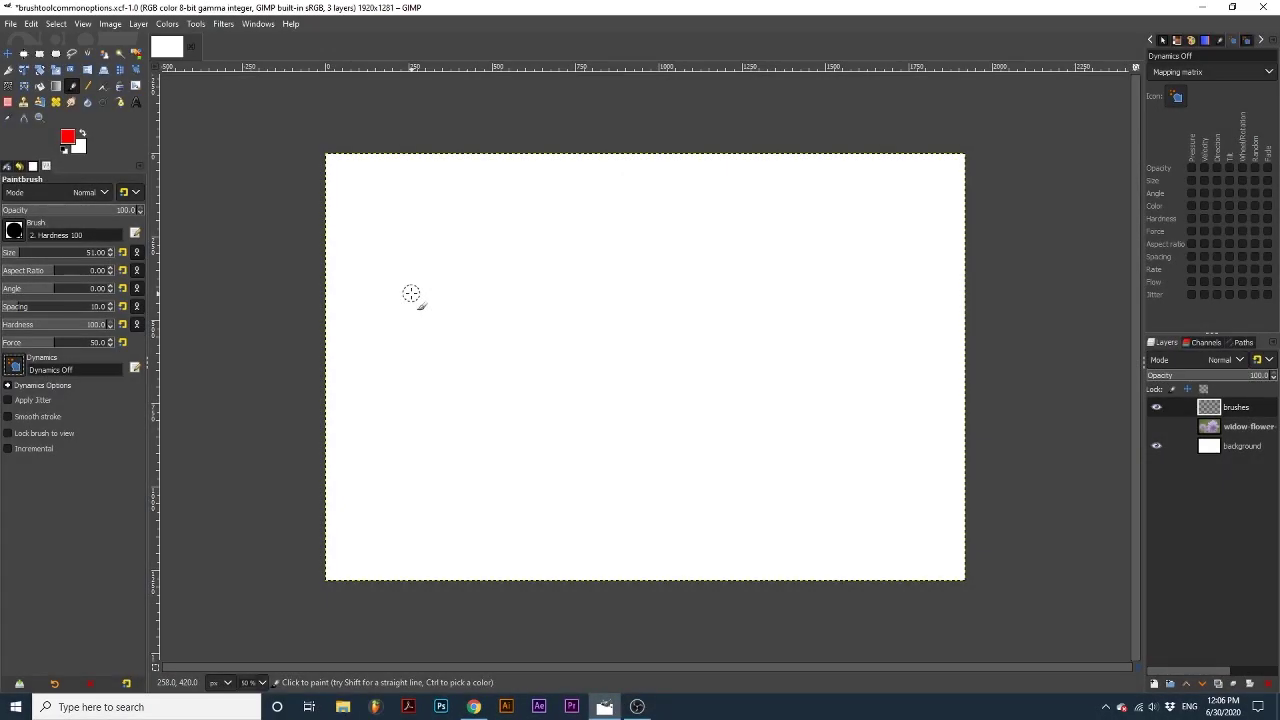
- Turn on Apply Jitter and paint two downward strokes in the canvas's left half, raising the jitter amount before the second
left_click(30, 401)
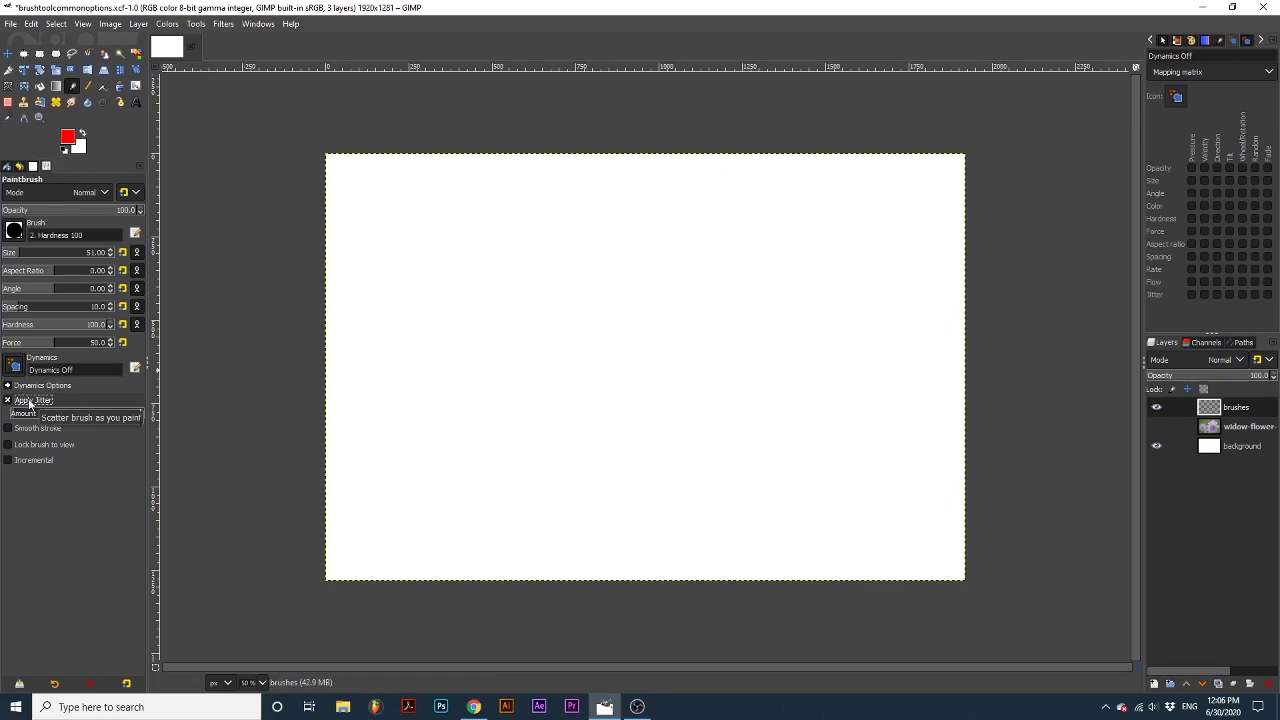
mouse_move(482, 185)
left_mouse_down()
mouse_move(445, 243)
mouse_move(427, 375)
left_mouse_up()
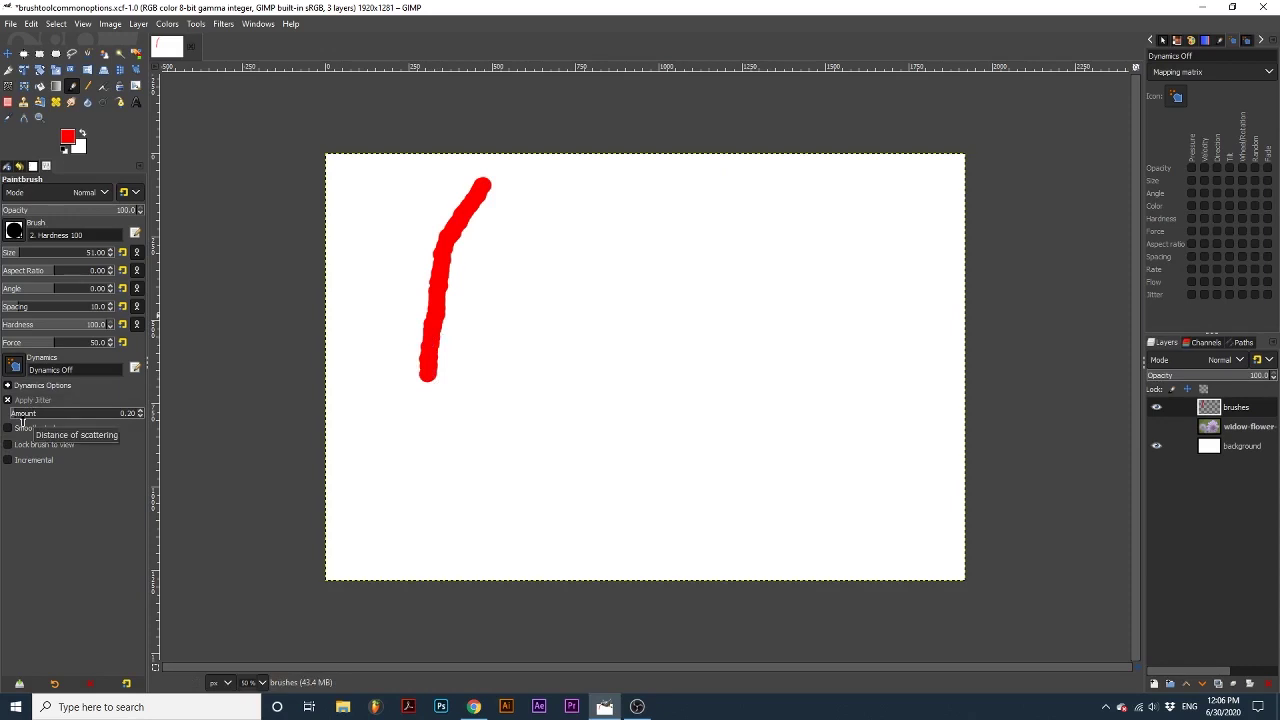
left_click_drag(22, 421, 70, 415)
left_click_drag(536, 192, 490, 417)
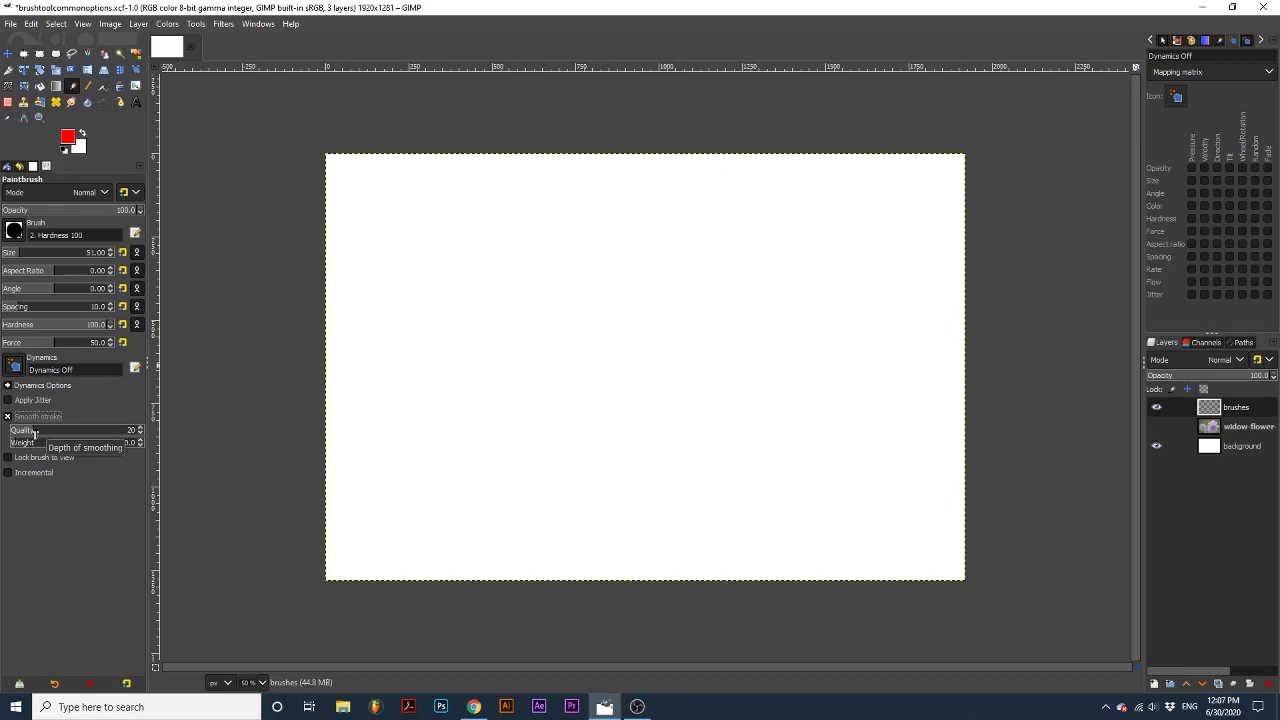
- Set the Smooth stroke quality to 58 and paint two nearly horizontal strokes near the canvas top
left_click_drag(34, 432, 83, 433)
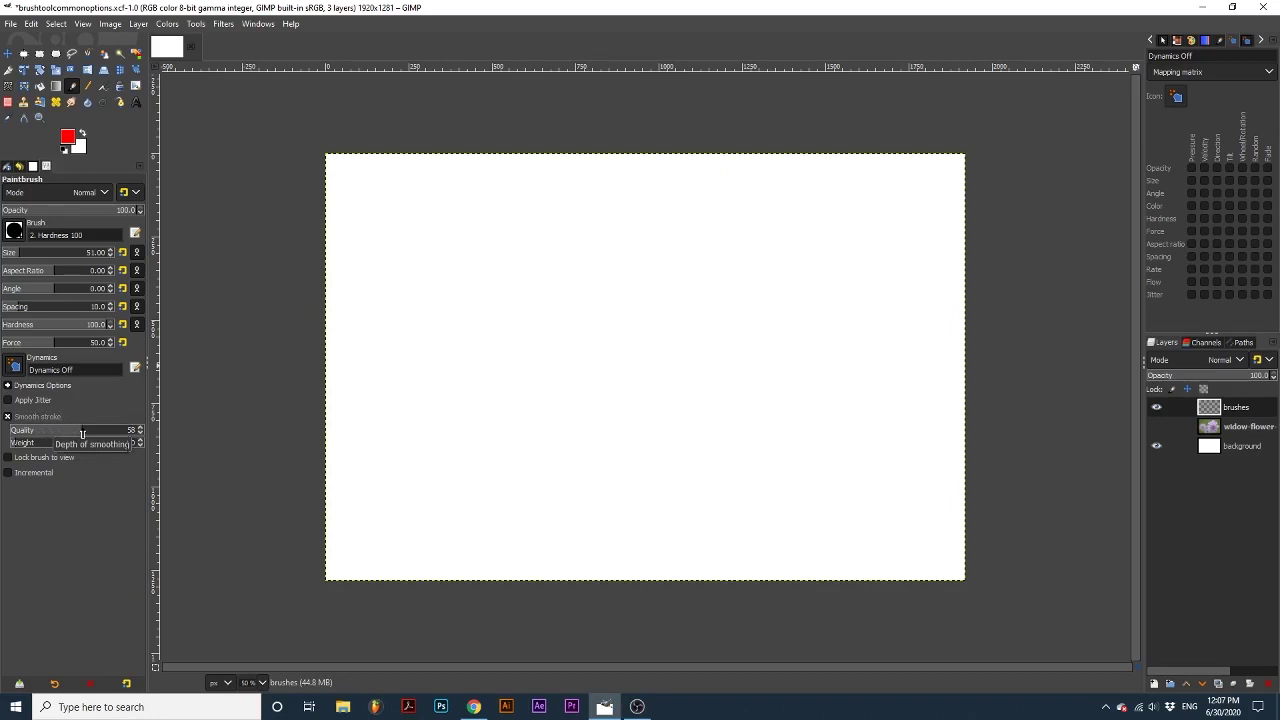
left_click_drag(424, 196, 776, 181)
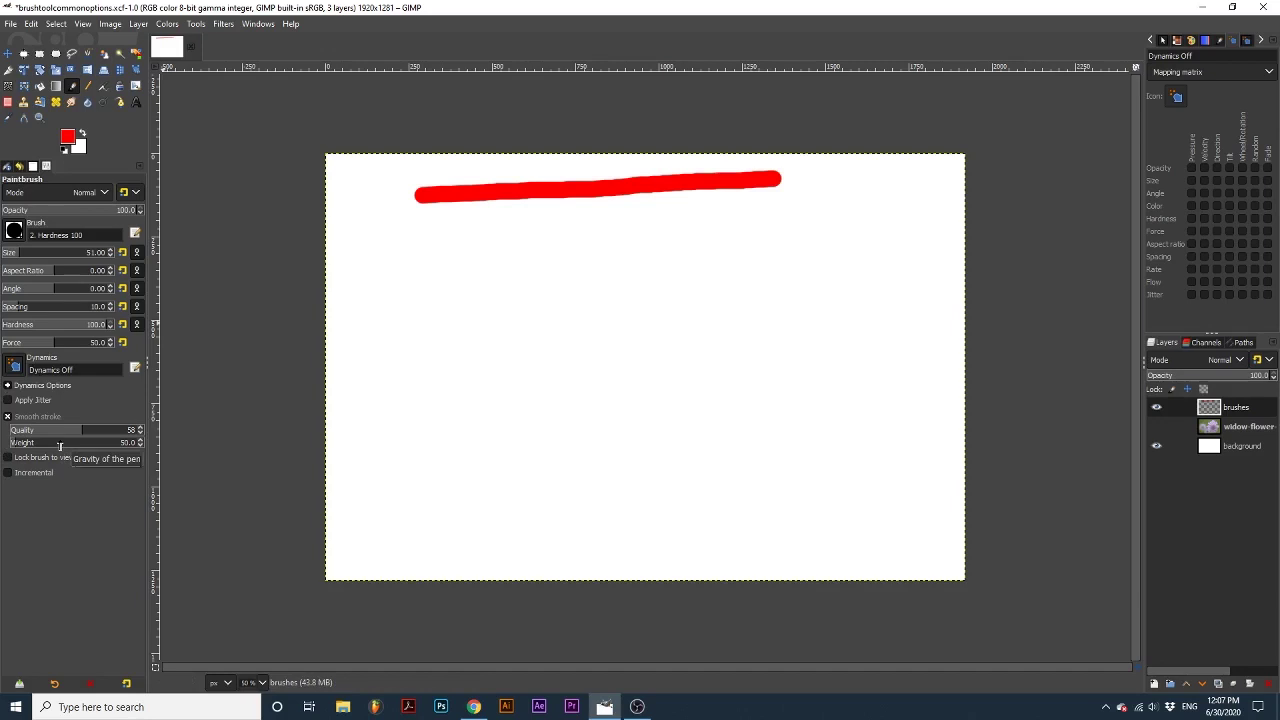
left_click_drag(427, 230, 778, 218)
- Set the Smooth stroke weight to 779.6 and paint two long strokes across the canvas below the existing ones
left_click_drag(22, 443, 106, 443)
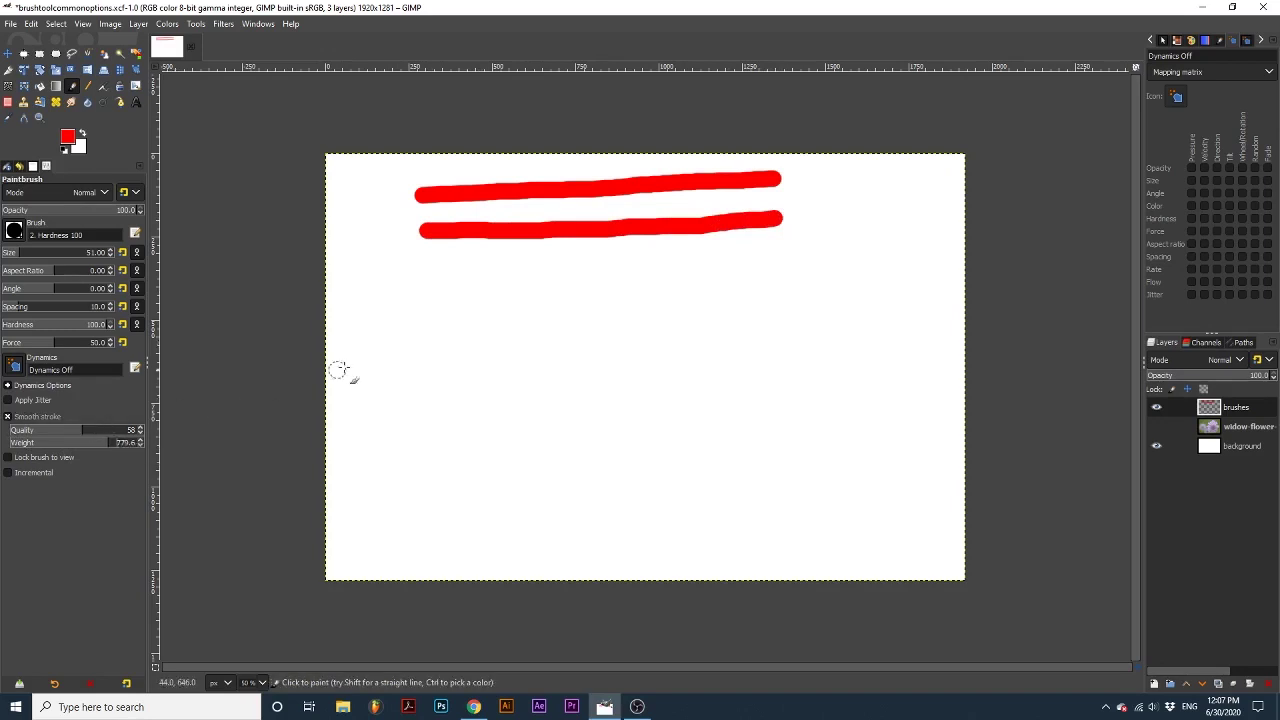
mouse_move(391, 286)
left_mouse_down()
mouse_move(733, 301)
mouse_move(789, 276)
mouse_move(910, 268)
left_mouse_up()
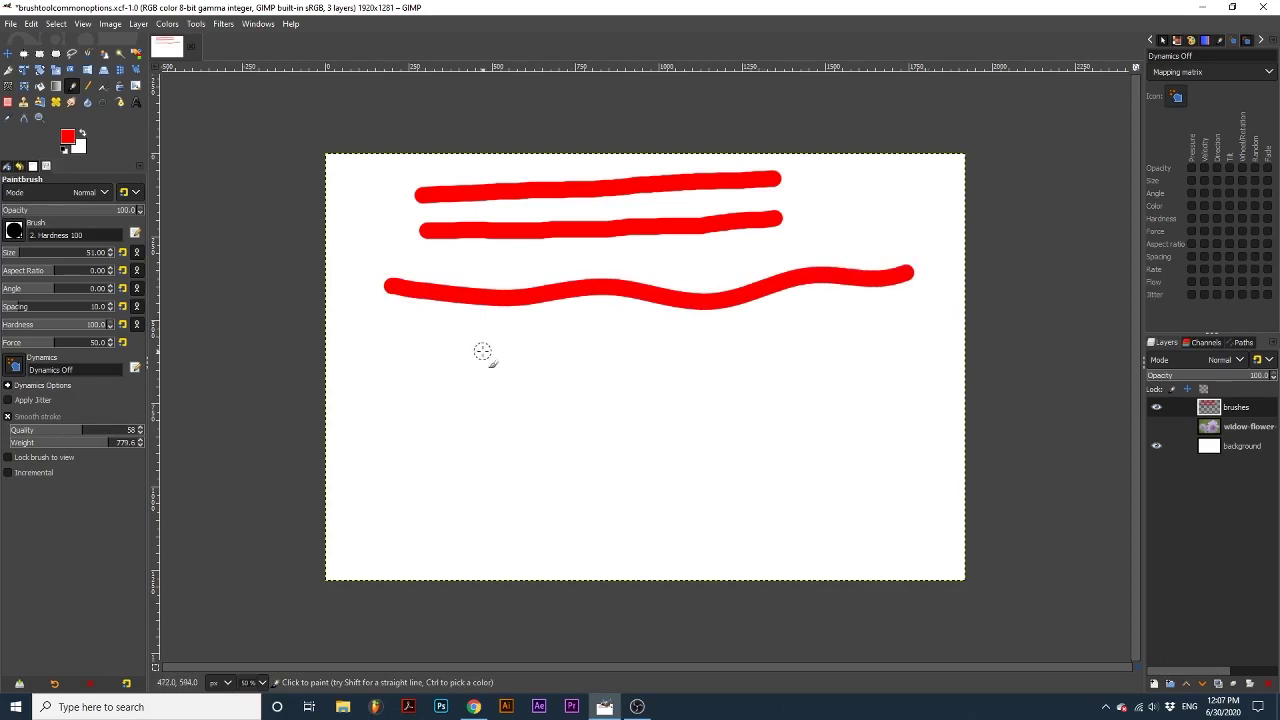
left_click_drag(392, 346, 903, 341)
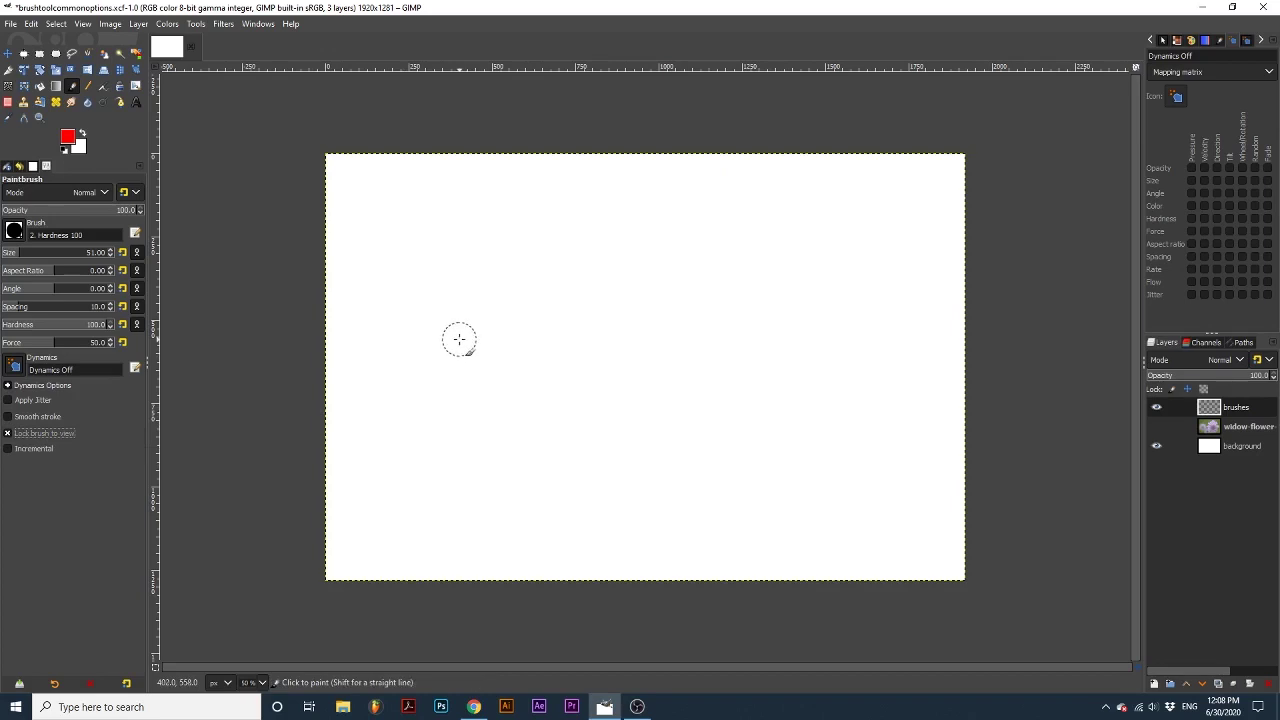
- With Lock brush to view on, paint three single dots in a vertical line at 100%, 33.3% and 200% zoom
key("1")
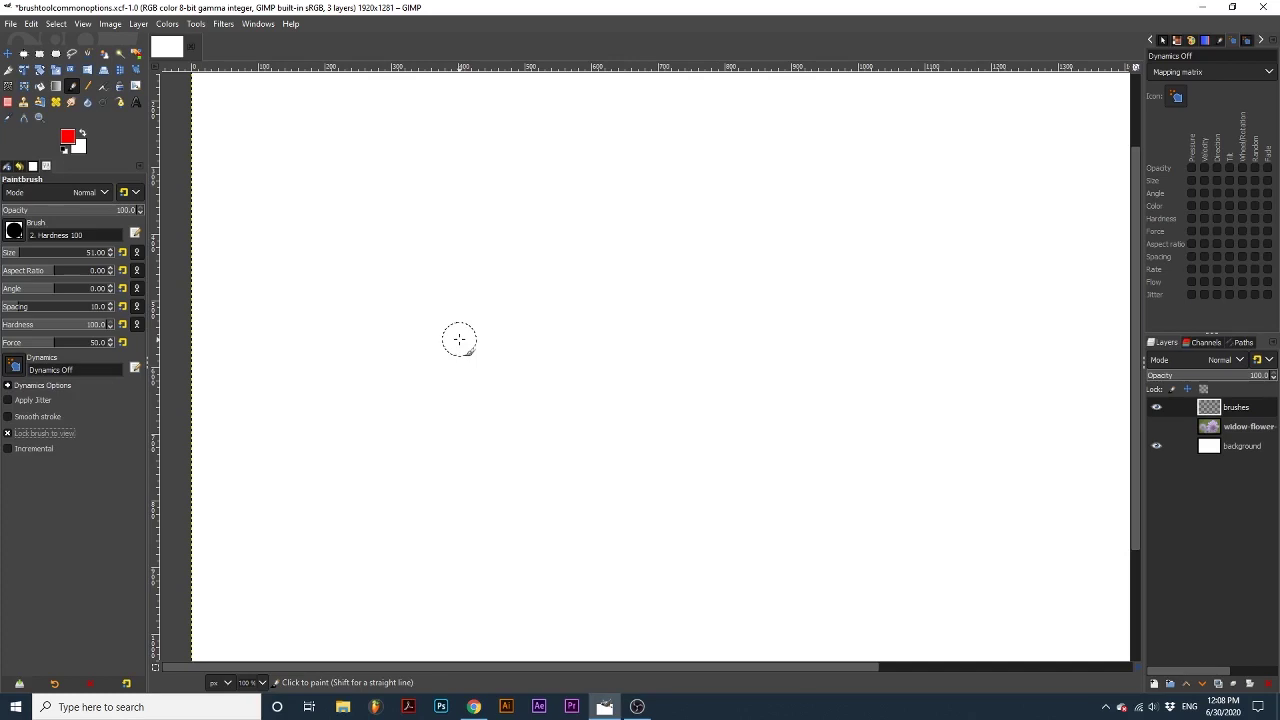
scroll(459, 339, "up", 1)
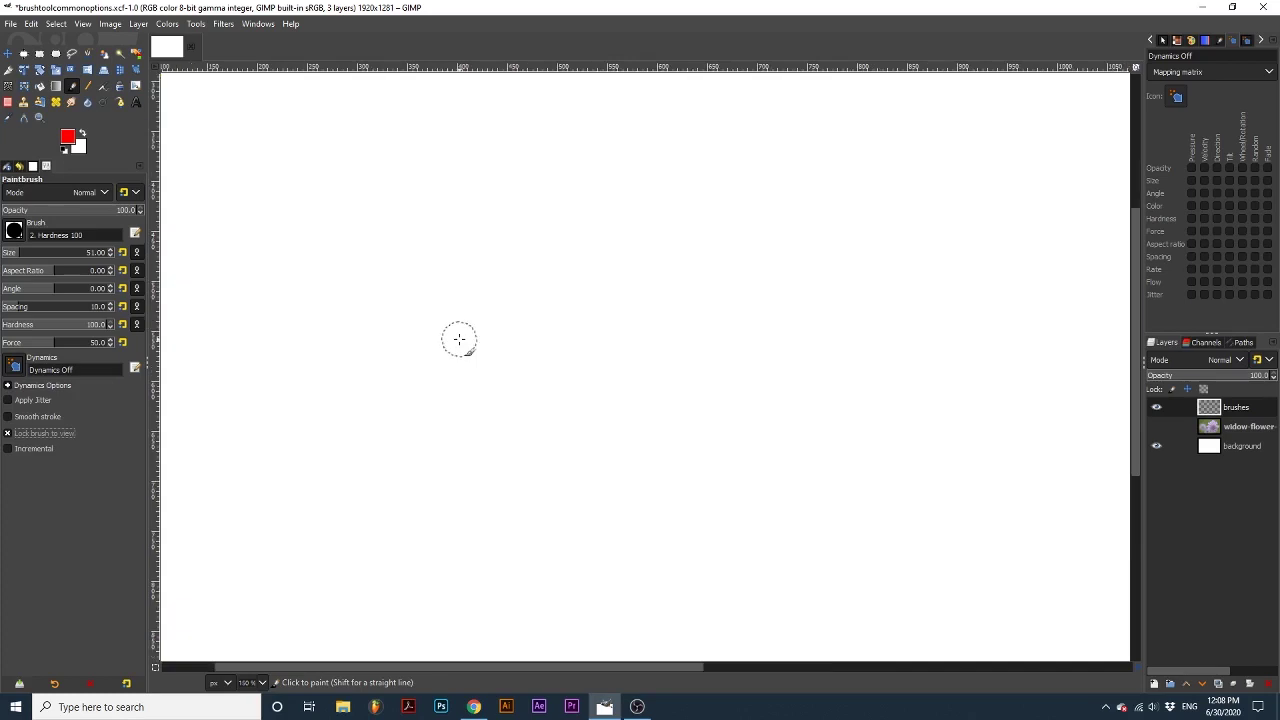
scroll(459, 339, "down", 3)
scroll(459, 339, "up", 2)
left_click(459, 339)
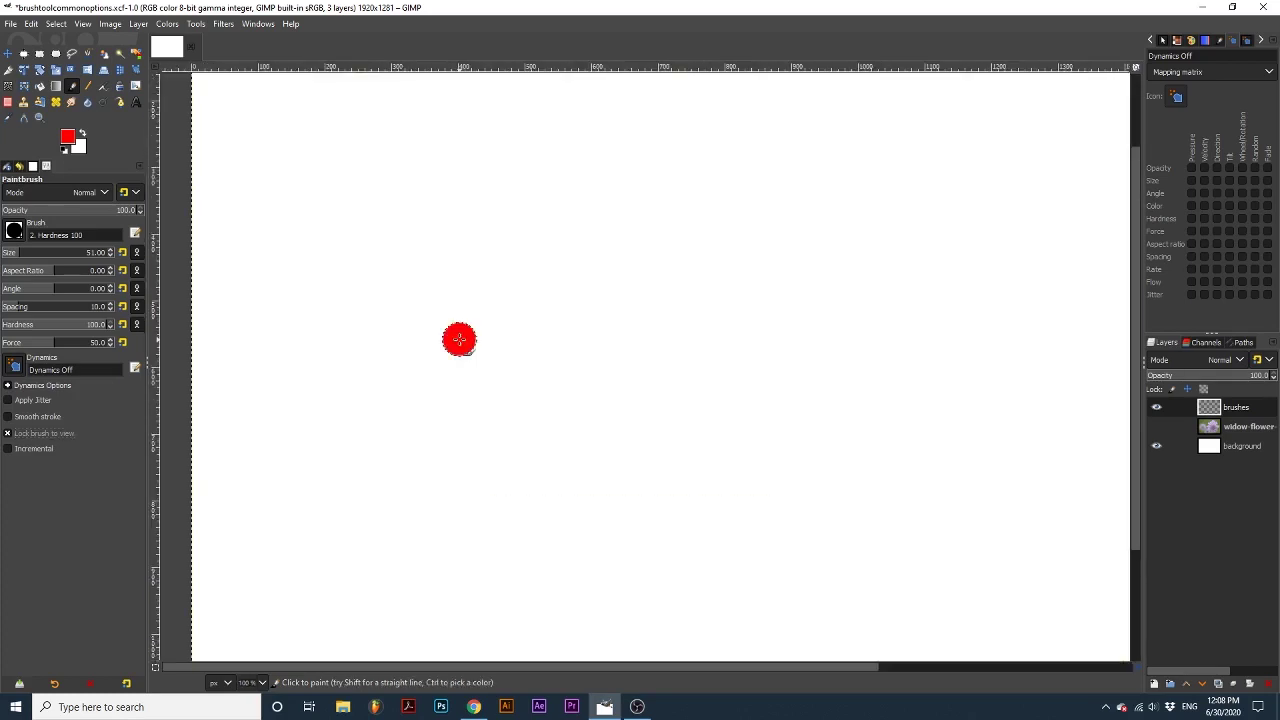
scroll(459, 339, "down", 3)
left_click(459, 370)
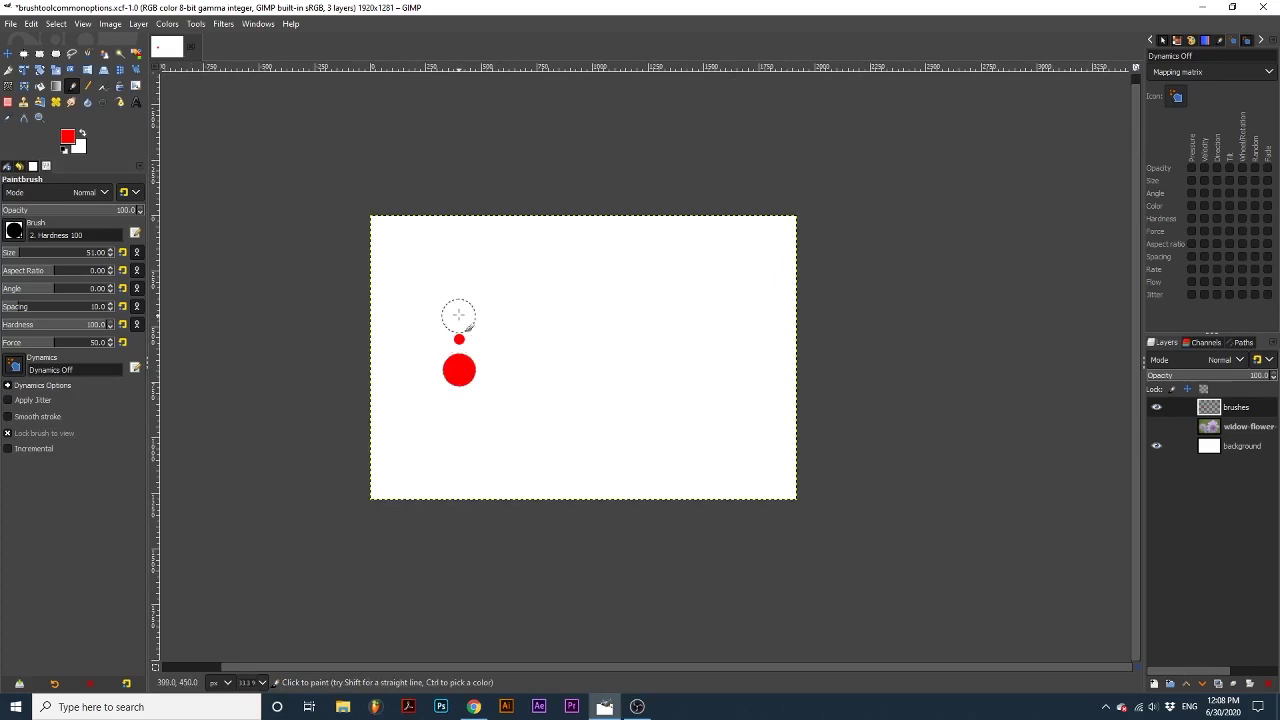
key("2")
left_click(463, 390)
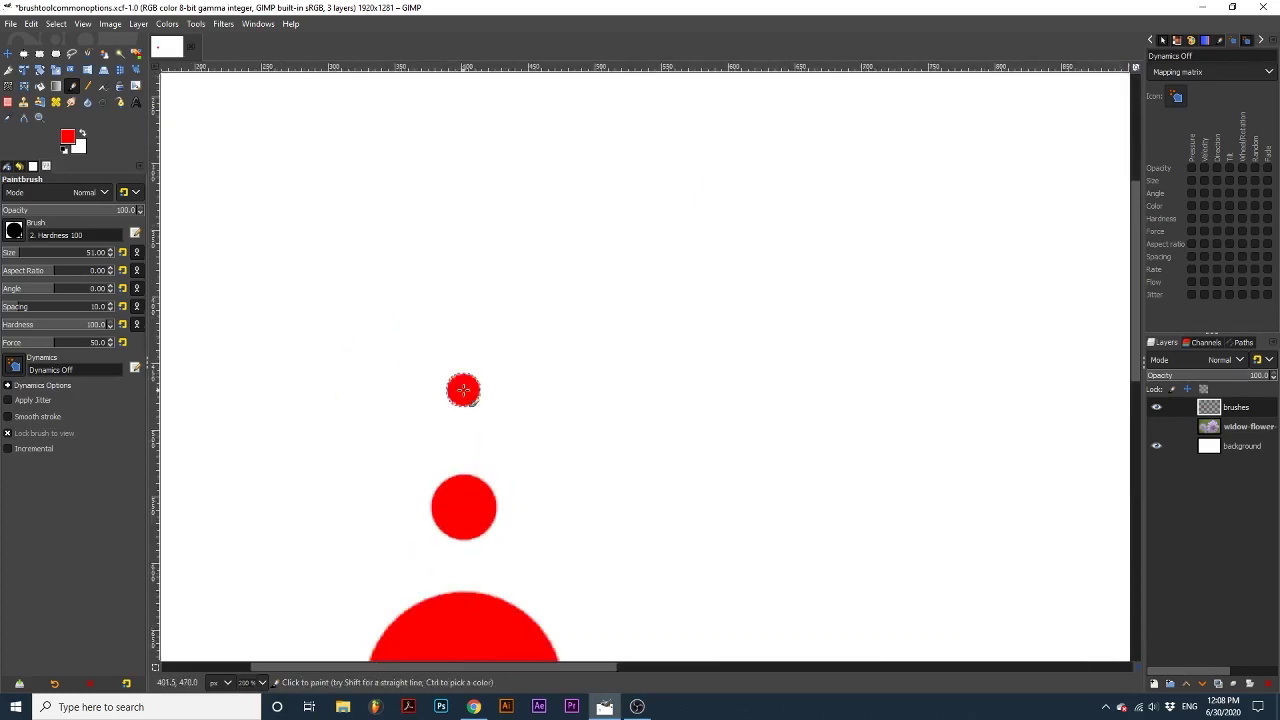
scroll(463, 390, "down", 3)
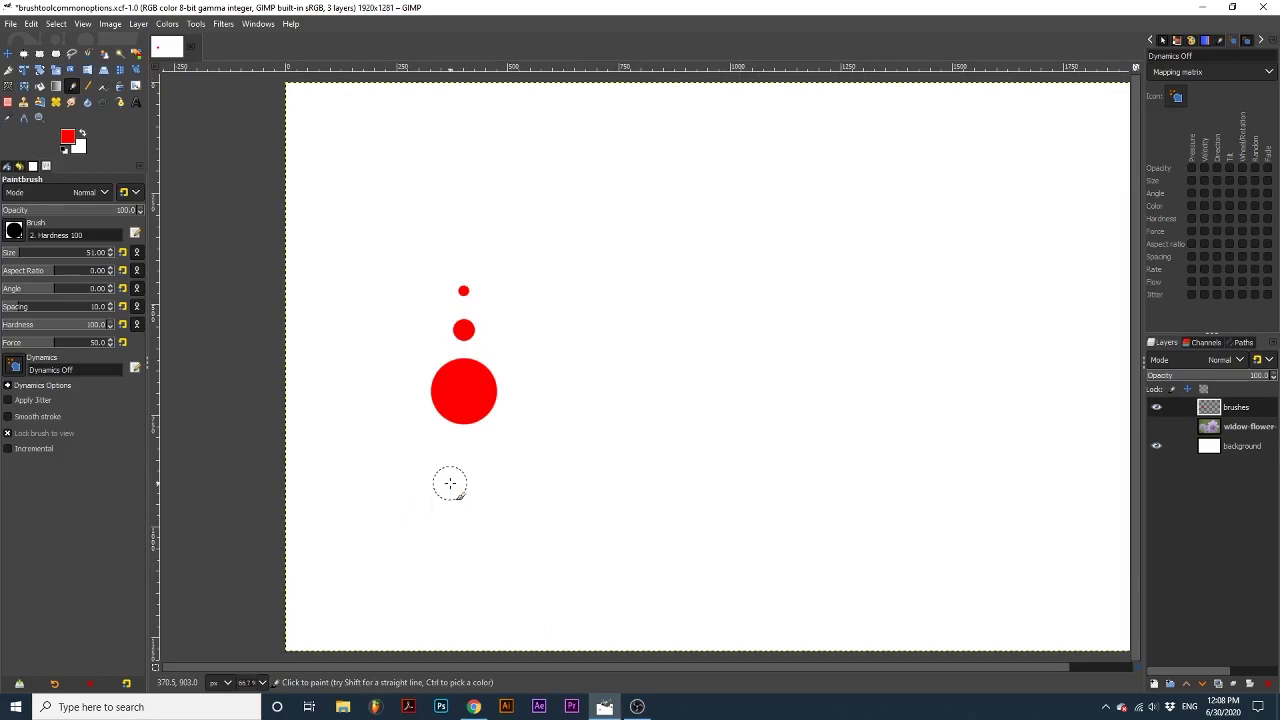
- Turn off Lock brush to view and paint two dots to the right of the others at 66.7% and 200% zoom
left_click(9, 434)
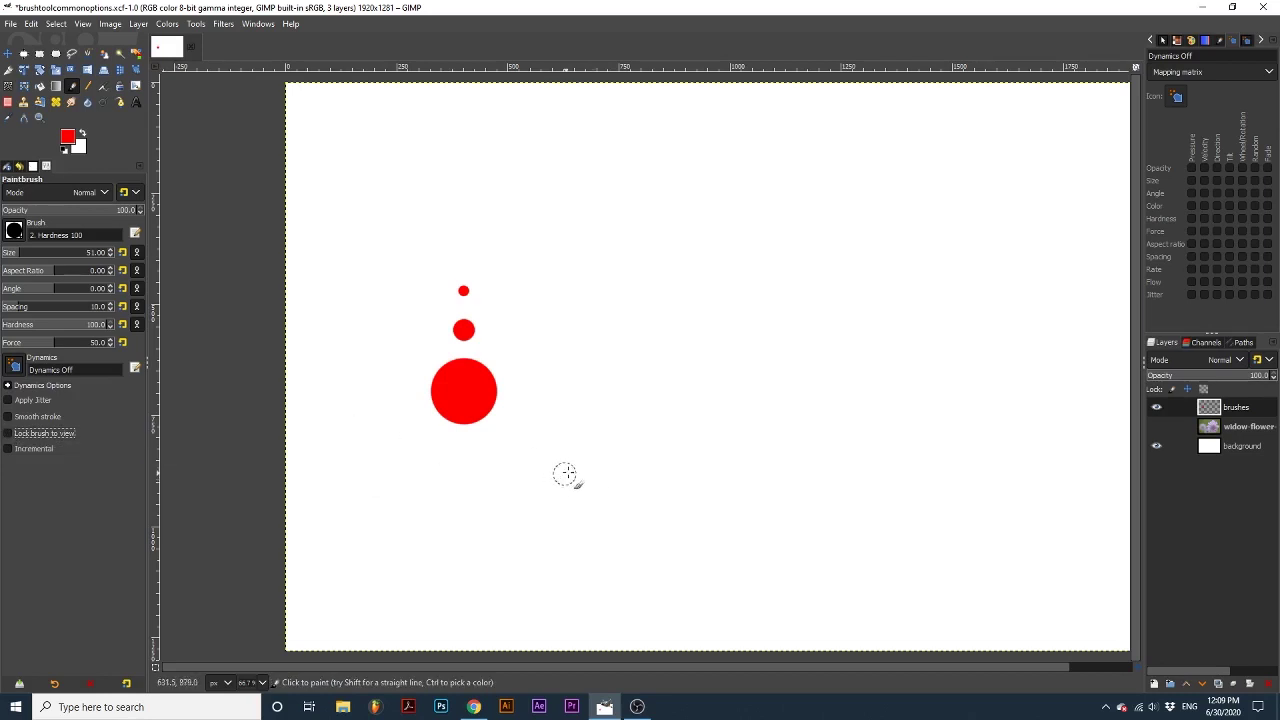
left_click(597, 404)
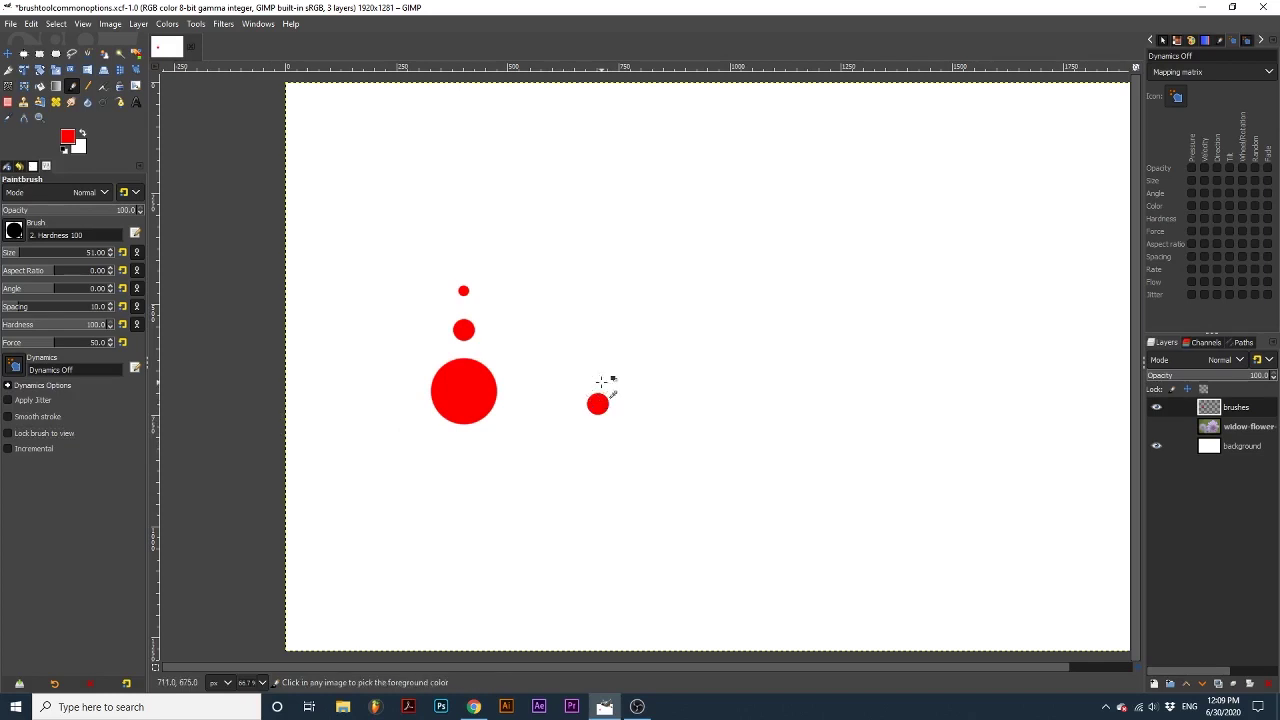
scroll(597, 390, "up", 3)
left_click(597, 340)
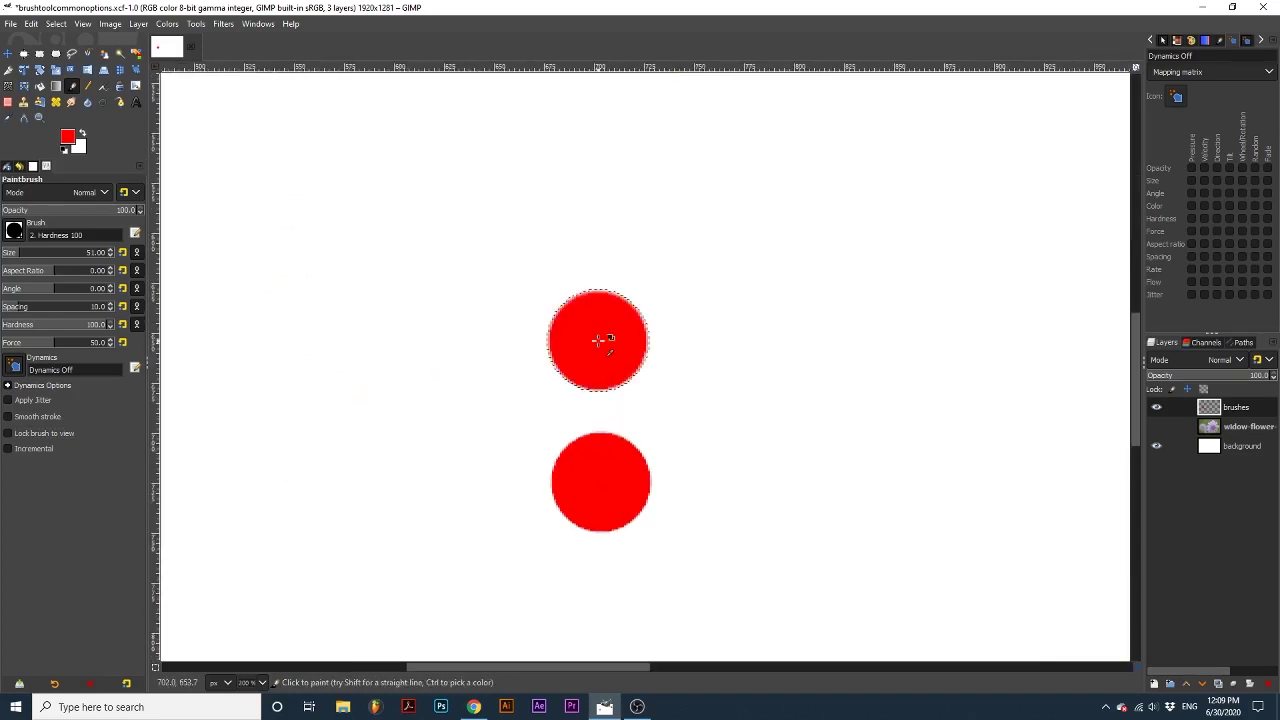
scroll(597, 340, "down", 6)
scroll(599, 432, "up", 2)
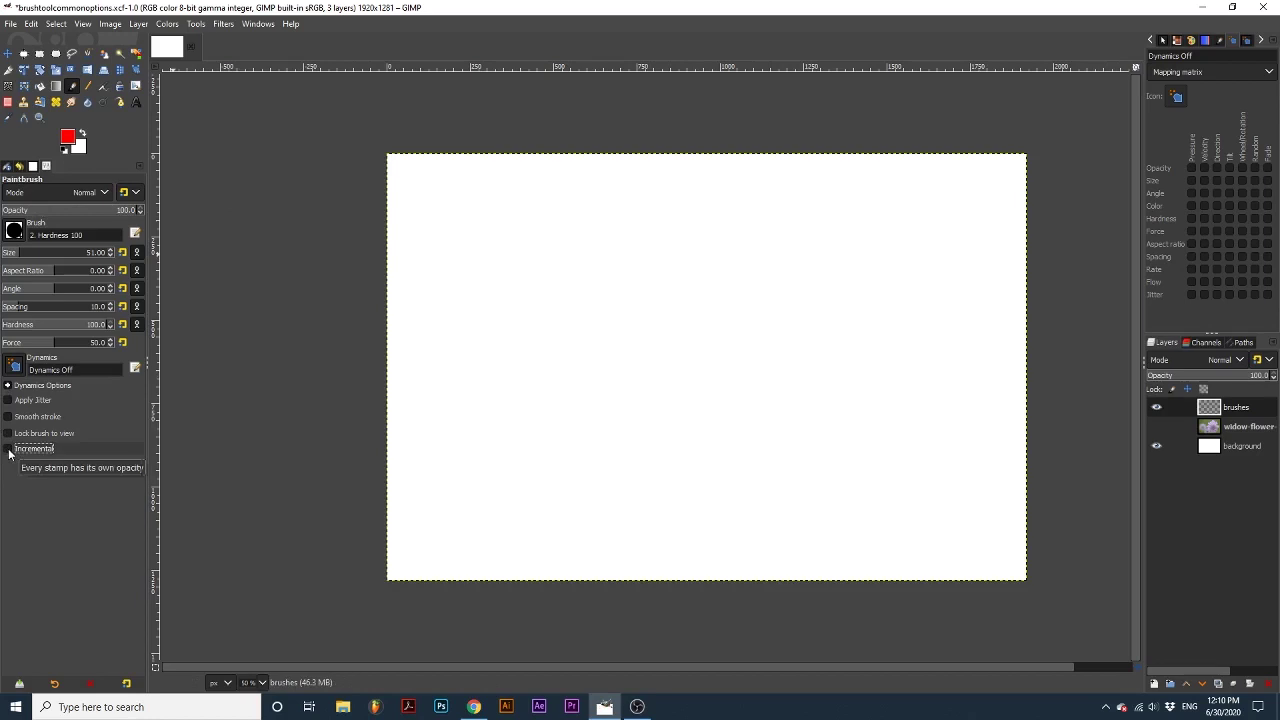
- Set the brush opacity to 15.8 and paint a horizontal stroke near the canvas top with Incremental off
left_click(18, 210)
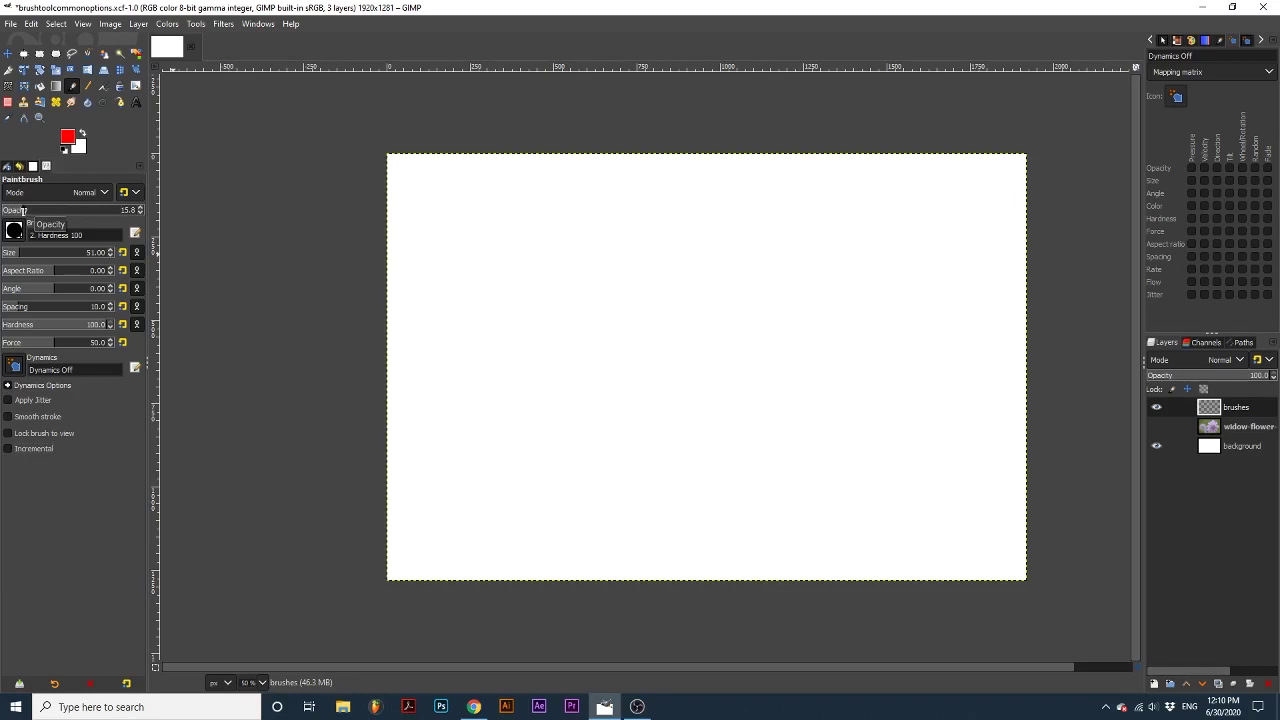
left_click_drag(465, 206, 755, 207)
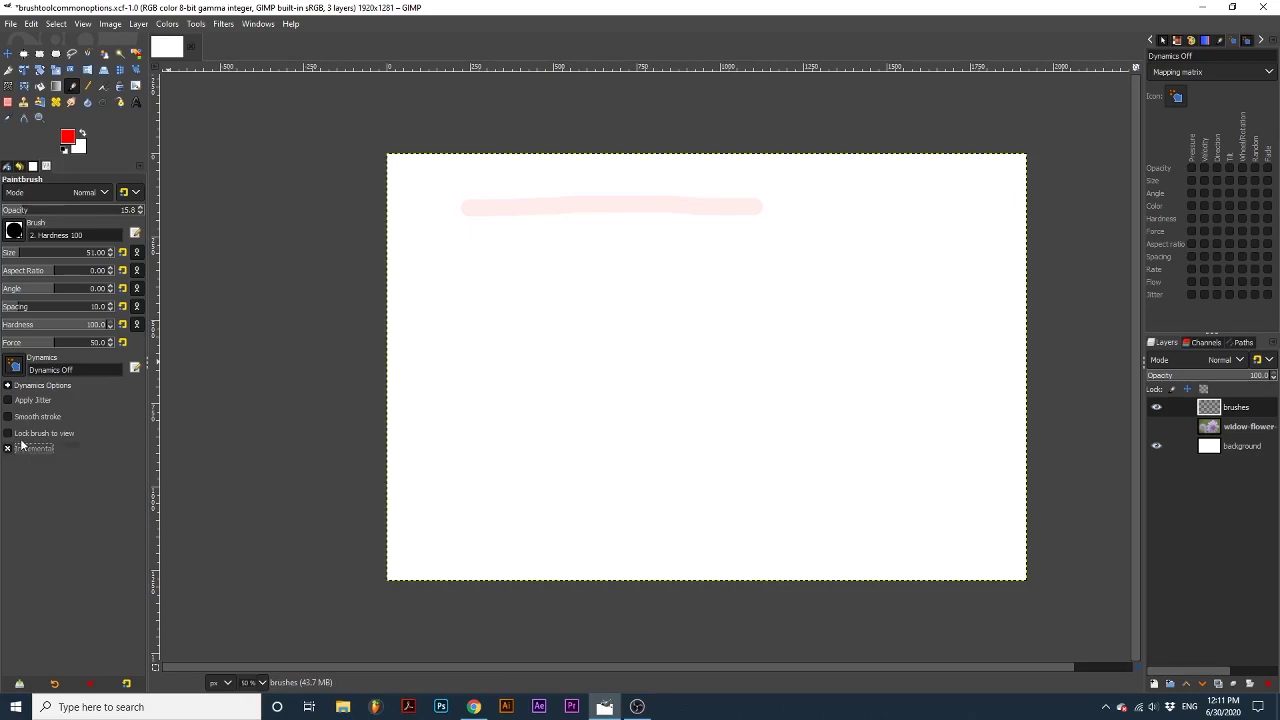
- Paint a sharply angled stroke with Incremental on, and with it off paint a comparison stroke just below at 400% zoom
mouse_move(471, 256)
left_mouse_down()
mouse_move(743, 263)
mouse_move(503, 323)
left_mouse_up()
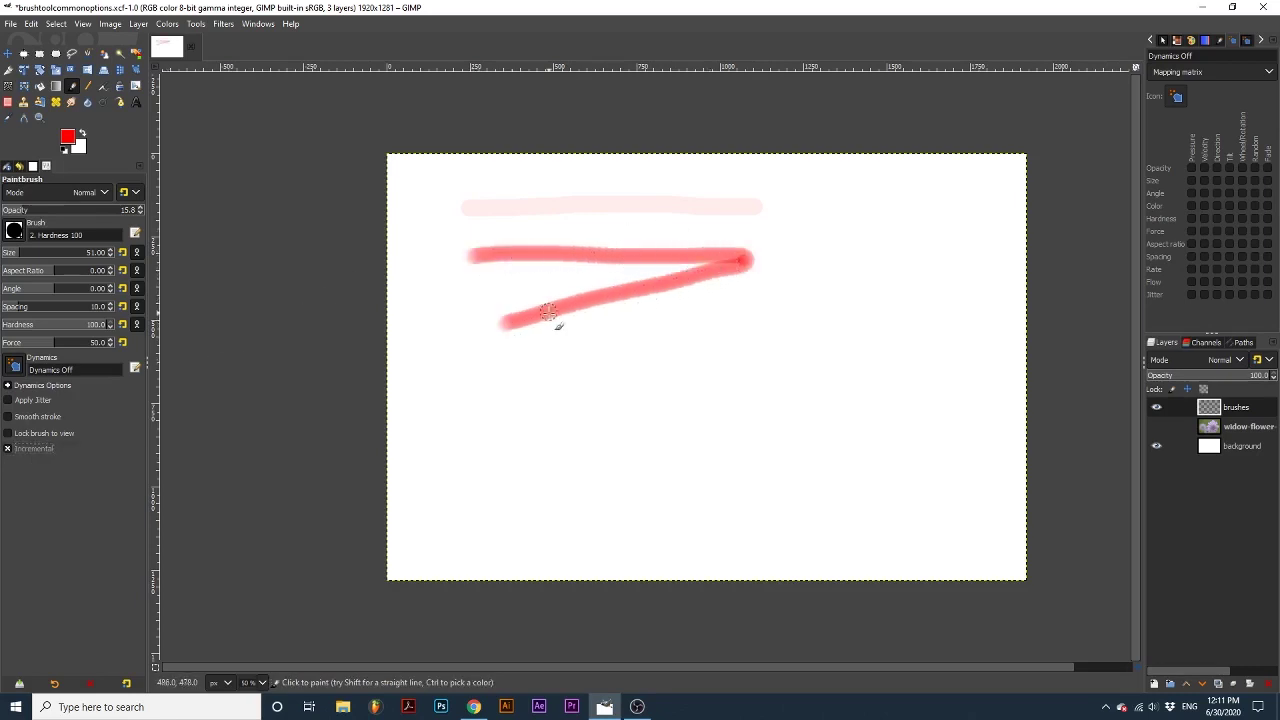
scroll(511, 329, "up", 6)
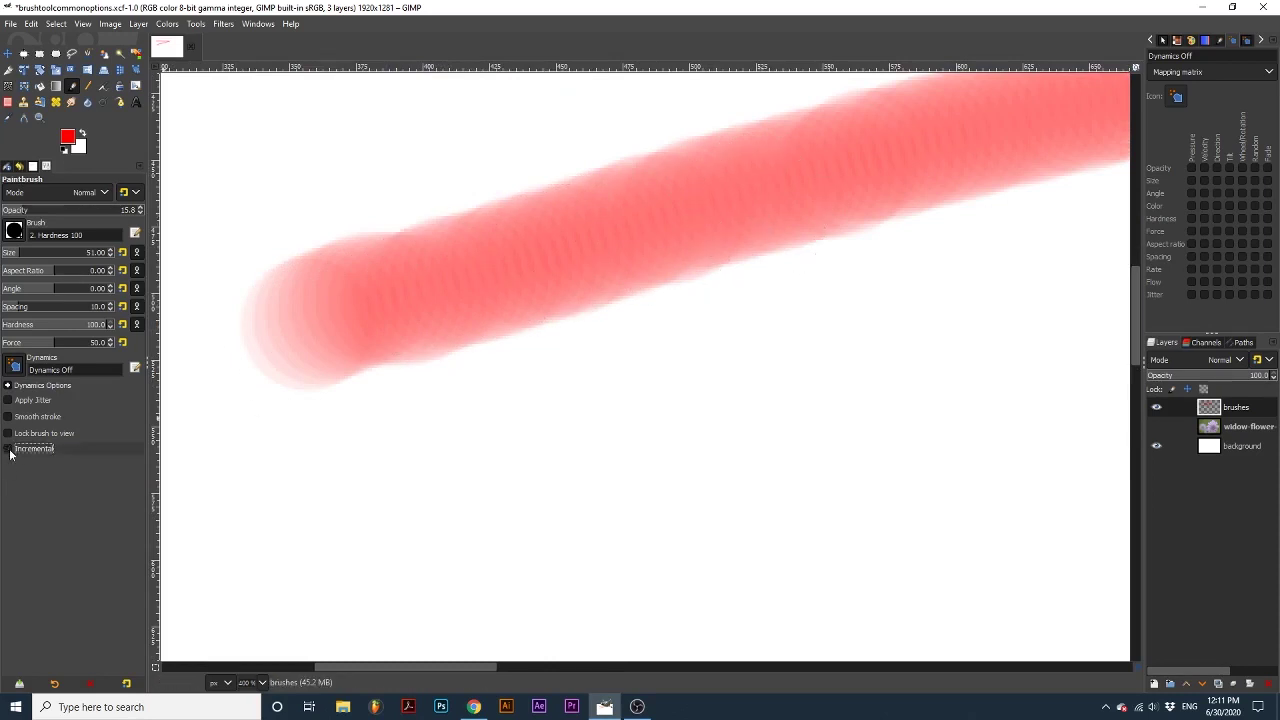
left_click_drag(386, 491, 908, 421)
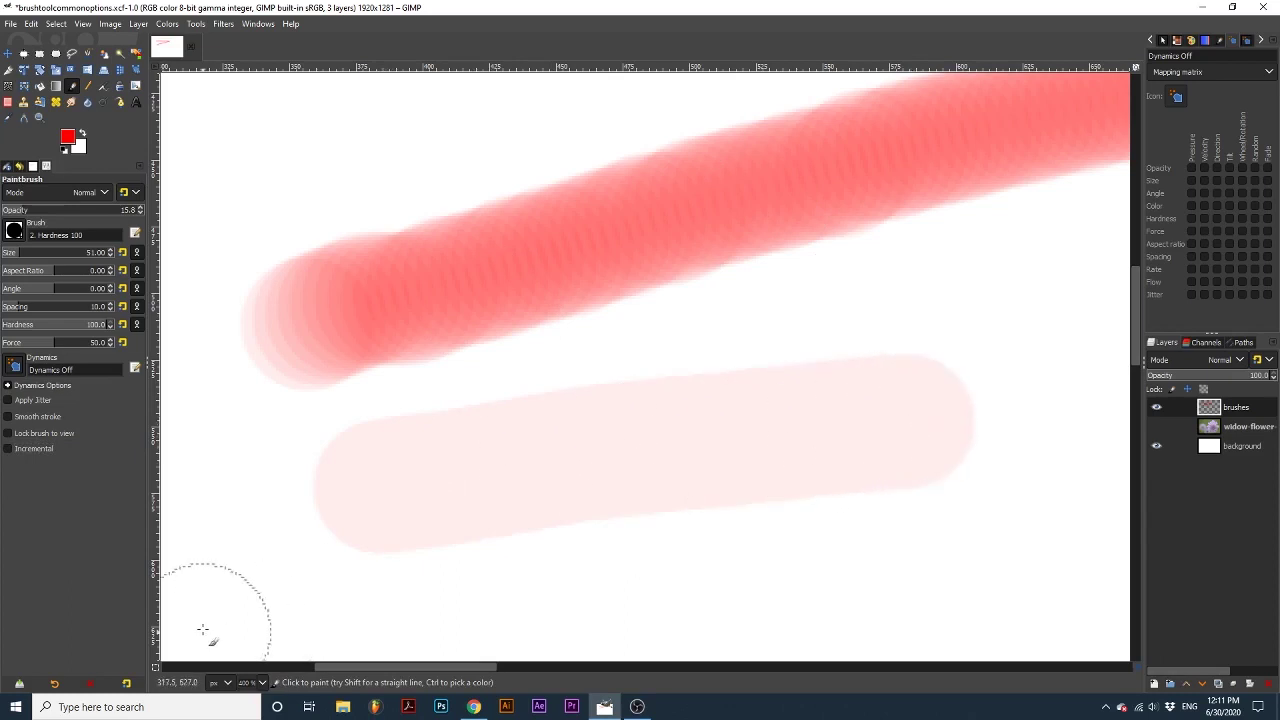